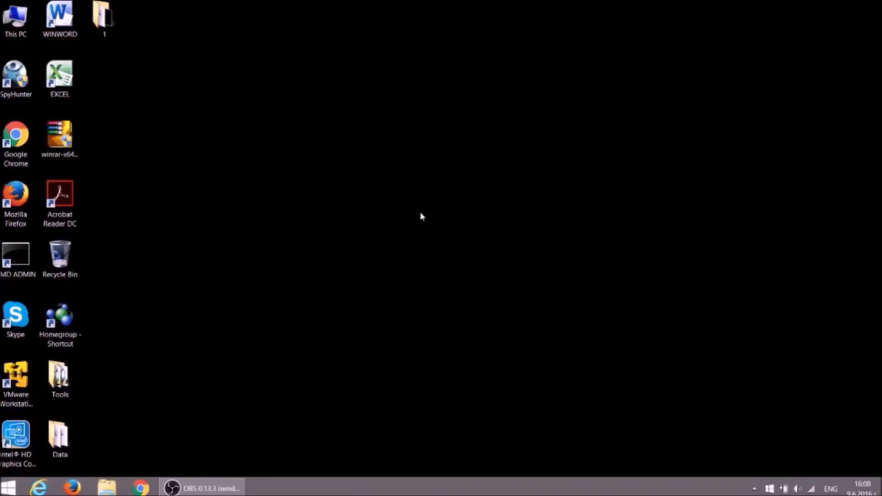
# Step: Through msconfig, enable Safe boot (Minimal) on the Boot tab and apply it
pyautogui.press('super+r')
pyautogui.write('msconfig')
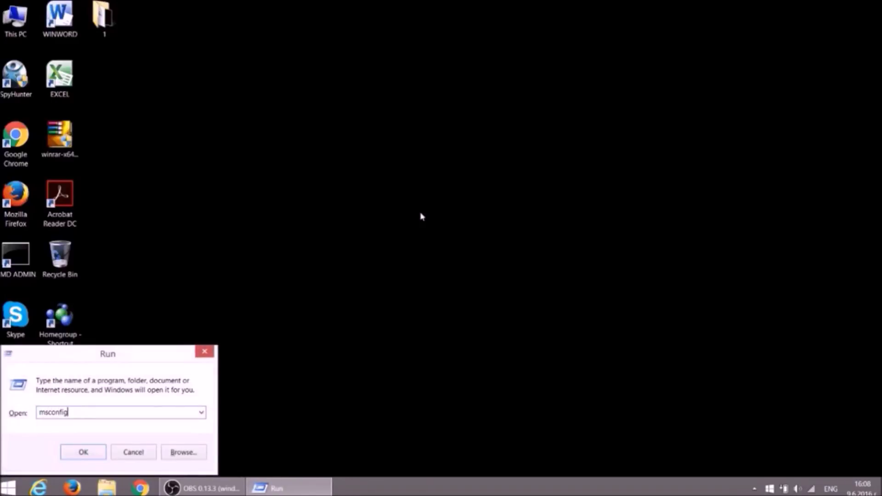
pyautogui.press('Return')
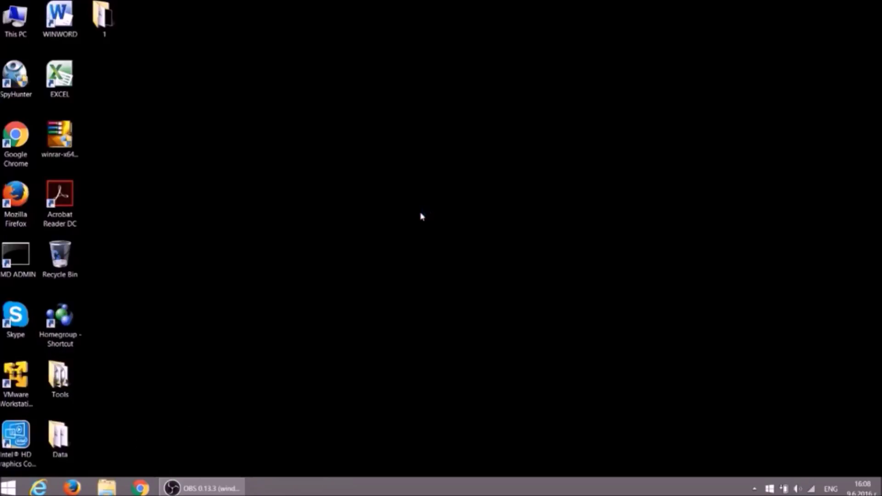
pyautogui.click(326, 153)
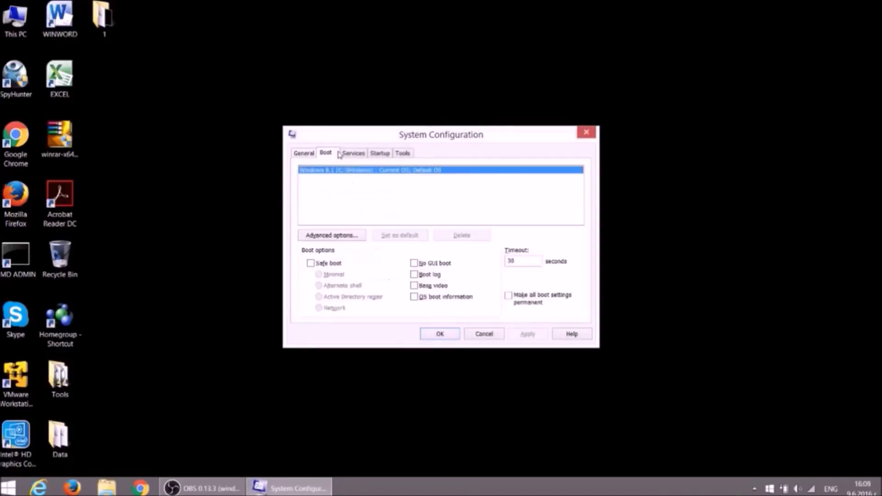
pyautogui.click(312, 263)
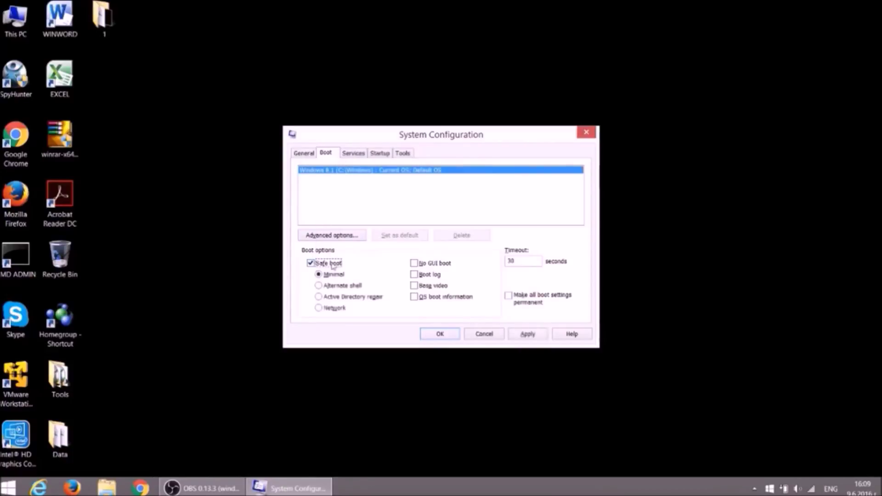
pyautogui.click(529, 335)
pyautogui.click(447, 335)
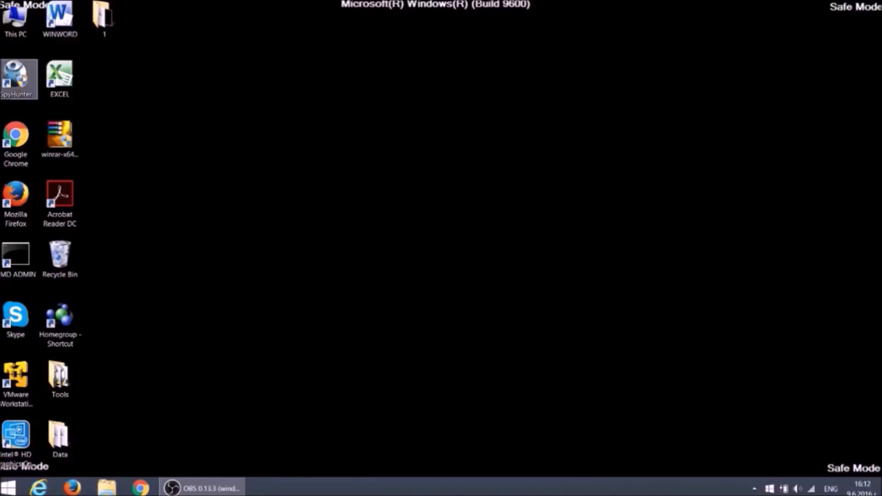
# Step: Launch SpyHunter from its desktop shortcut in Safe Mode
pyautogui.click(23, 75)
pyautogui.doubleClick(23, 76)
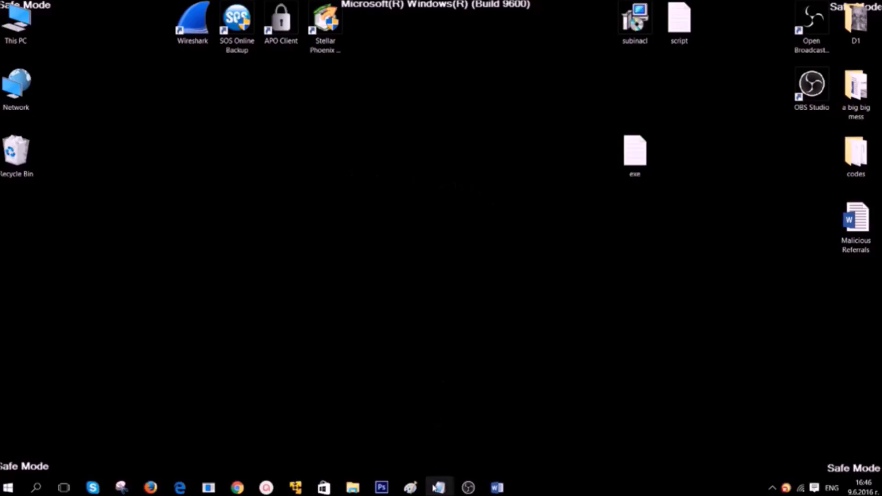
pyautogui.moveTo(434, 488)
pyautogui.click(529, 456)
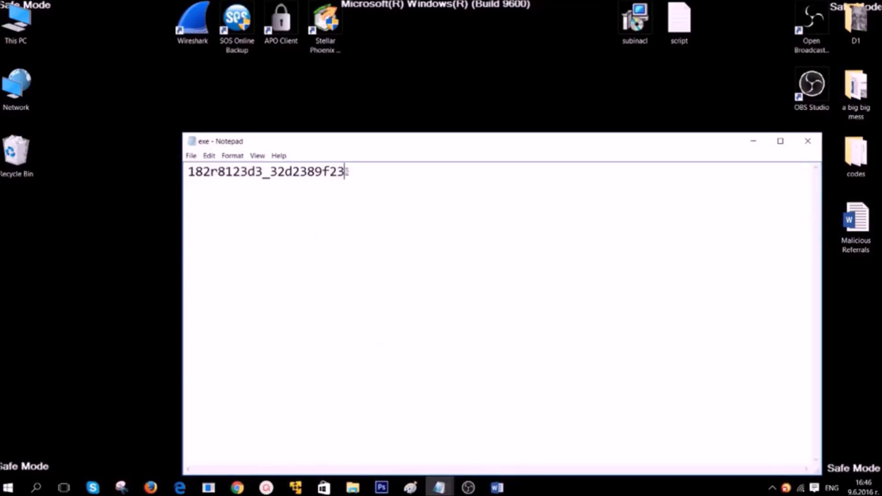
pyautogui.moveTo(345, 172); pyautogui.dragTo(185, 166)
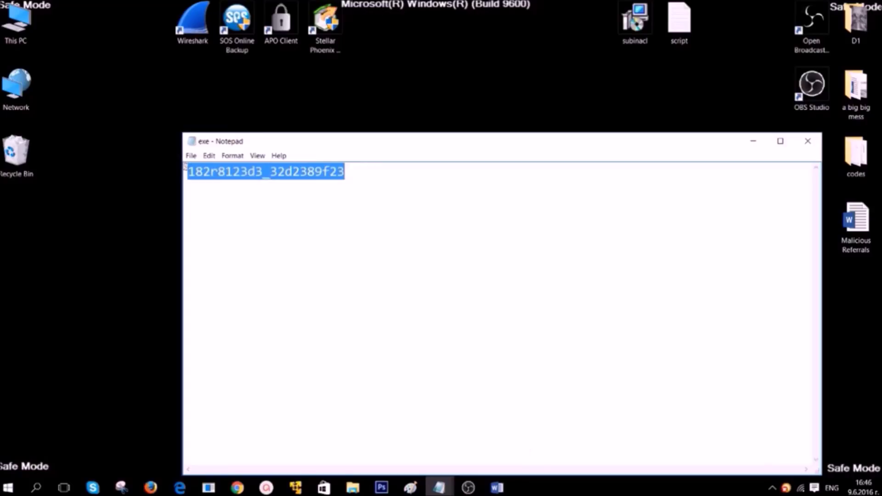
pyautogui.rightClick(216, 169)
pyautogui.click(238, 202)
# Step: Search This PC using FILEEXTENSION:EXE and the pasted name 182r8123d3_32d2389f23
pyautogui.doubleClick(16, 29)
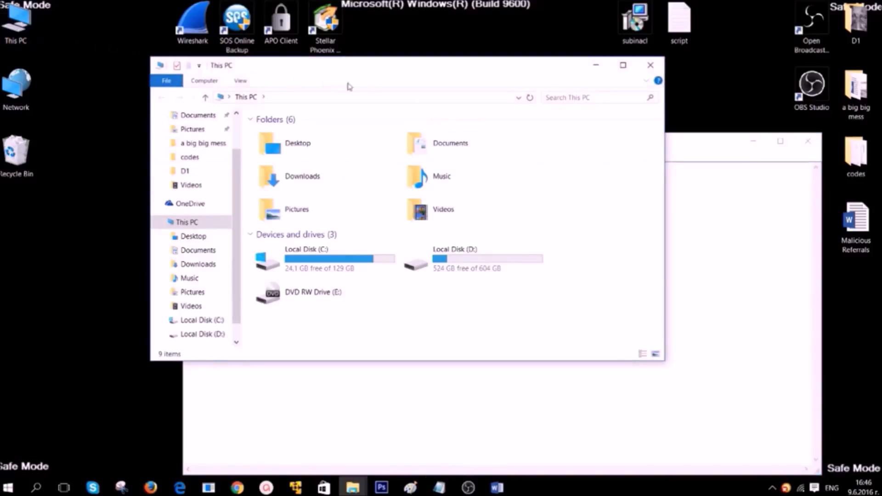
pyautogui.click(550, 97)
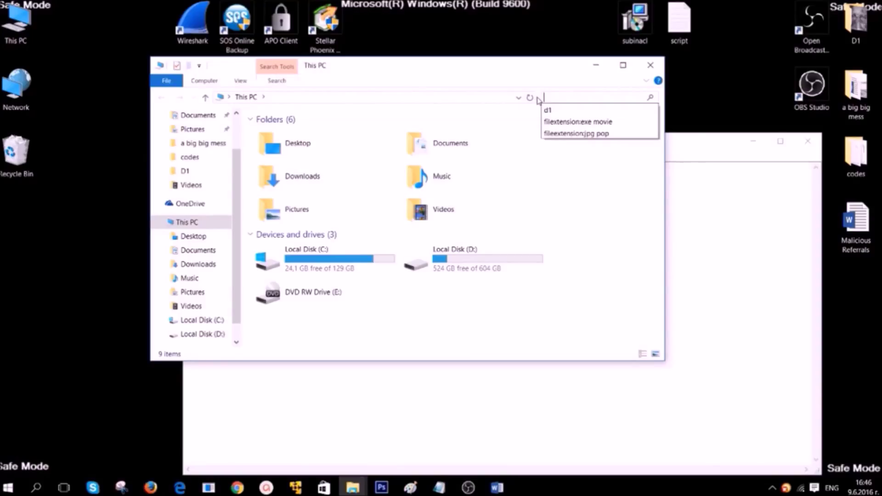
pyautogui.write('FILEEX')
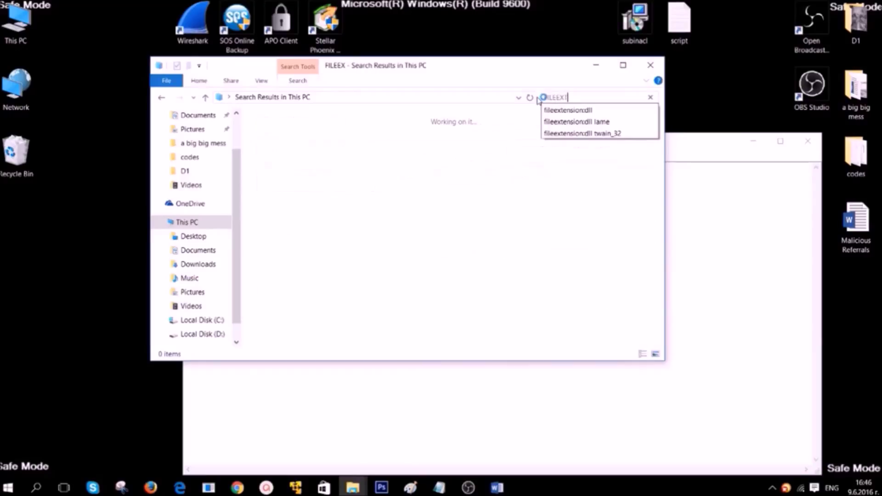
pyautogui.write('TENSION:')
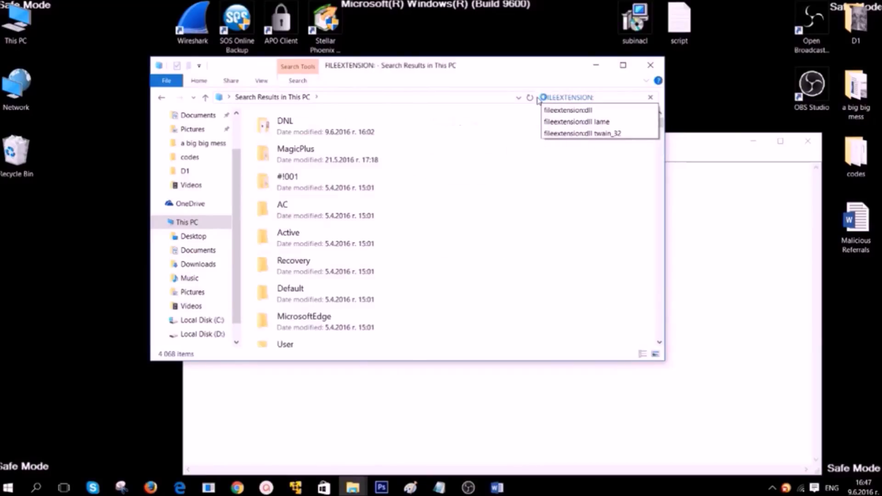
pyautogui.write('EXE')
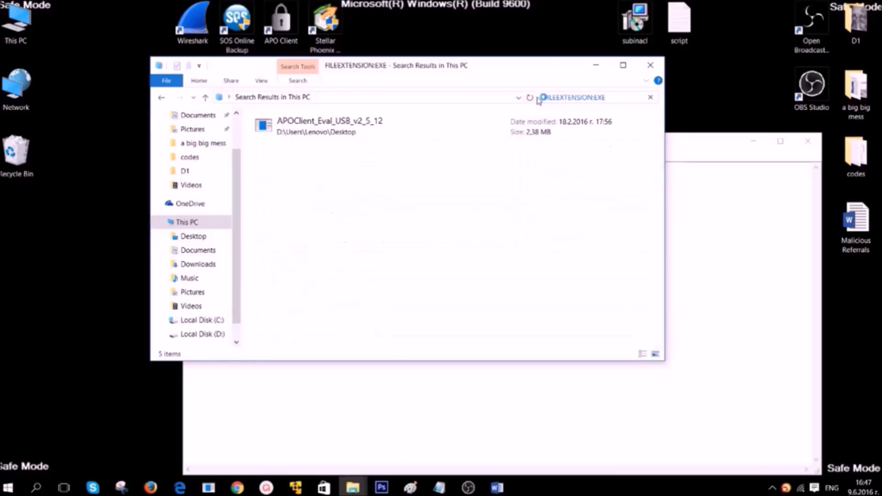
pyautogui.rightClick(614, 94)
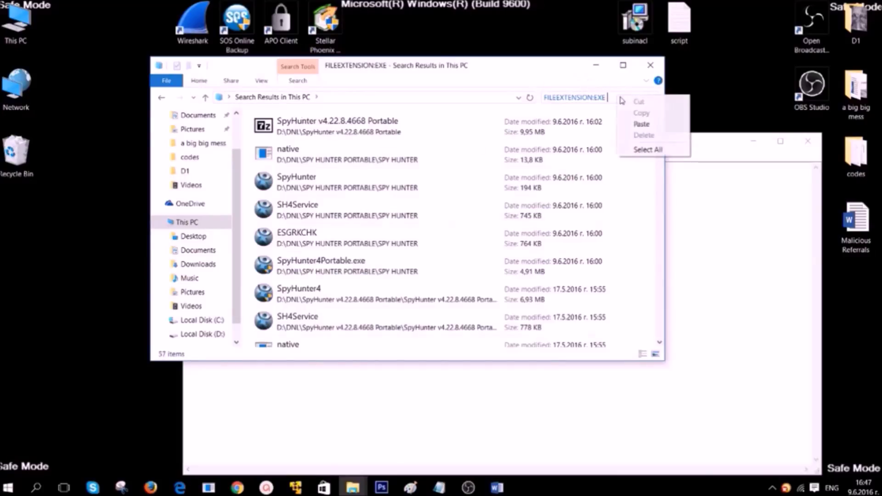
pyautogui.click(641, 124)
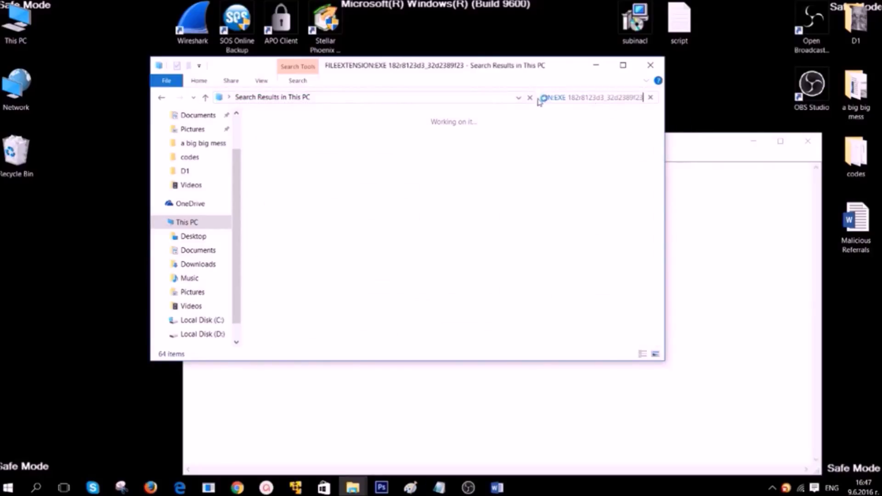
pyautogui.click(530, 97)
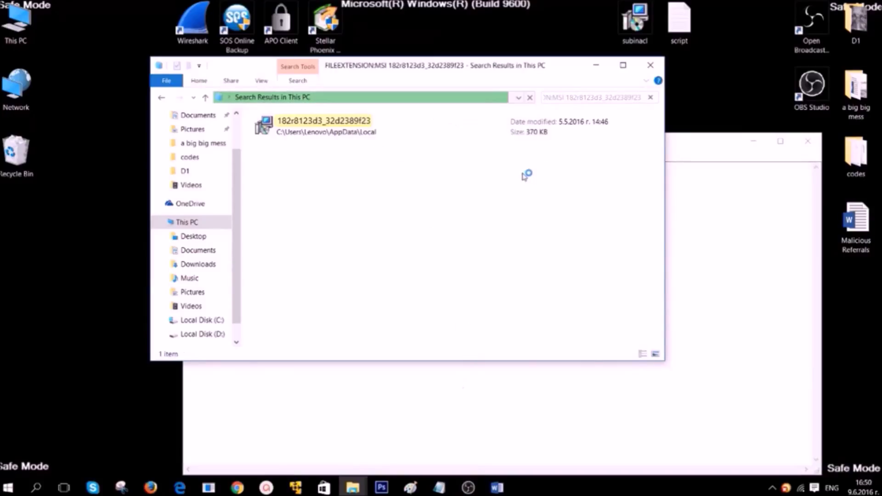
# Step: Permanently delete the found 182r8123d3_32d2389f23 installer package and minimize Explorer
pyautogui.click(314, 122)
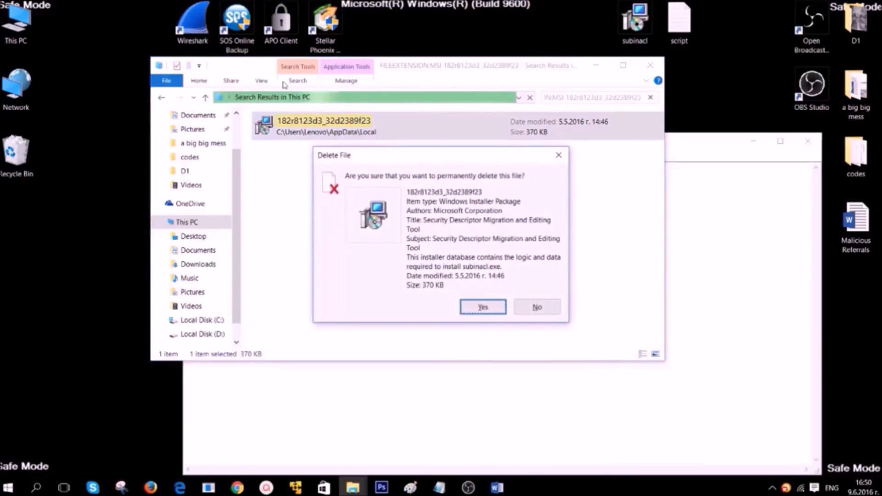
pyautogui.click(485, 304)
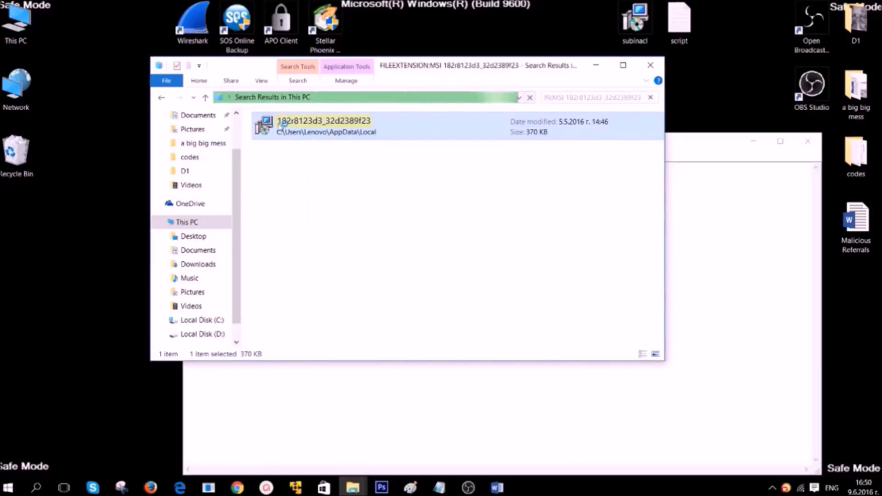
pyautogui.click(596, 64)
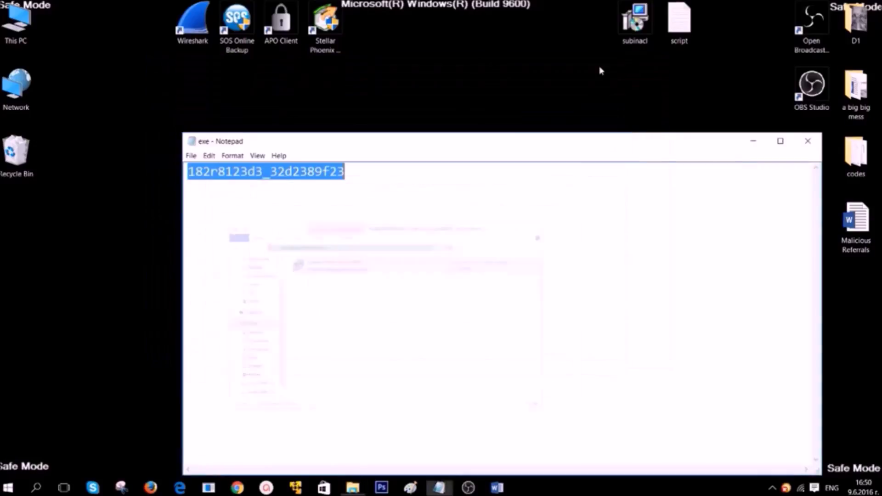
# Step: Launch Task Manager with TASKMGR, centred and expanded to its full view
pyautogui.click(751, 144)
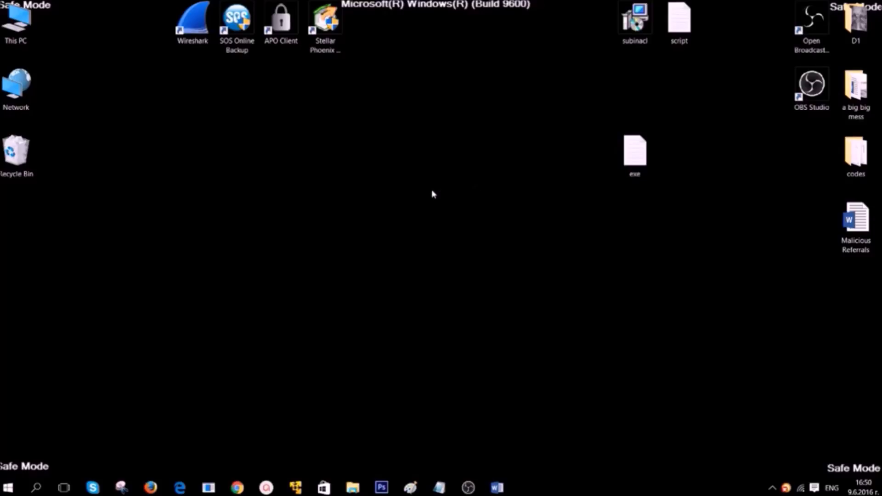
pyautogui.press('super+r')
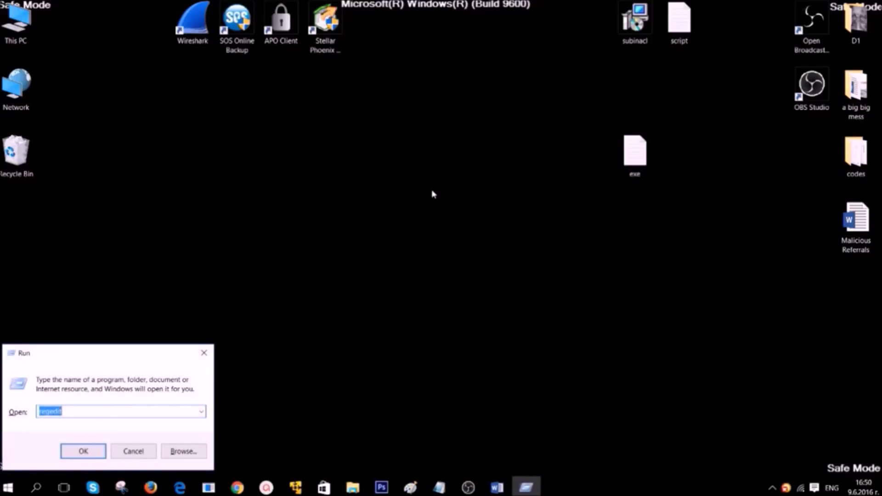
pyautogui.write('TASKM')
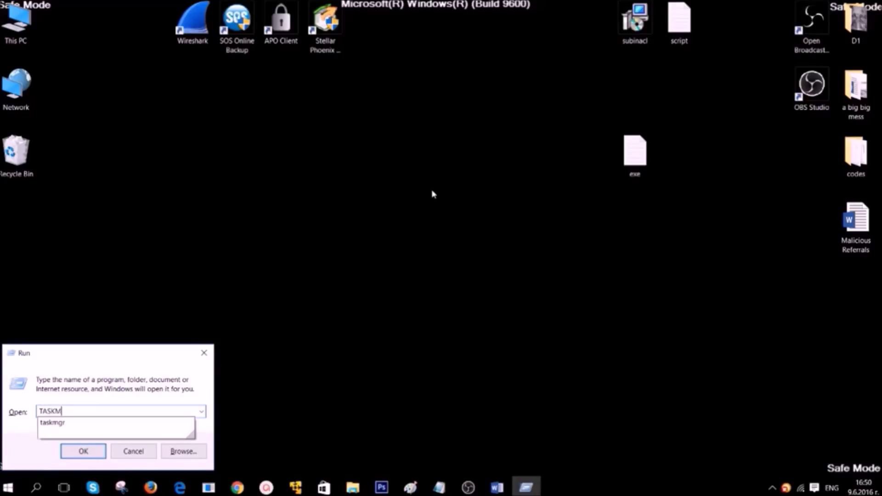
pyautogui.write('GR')
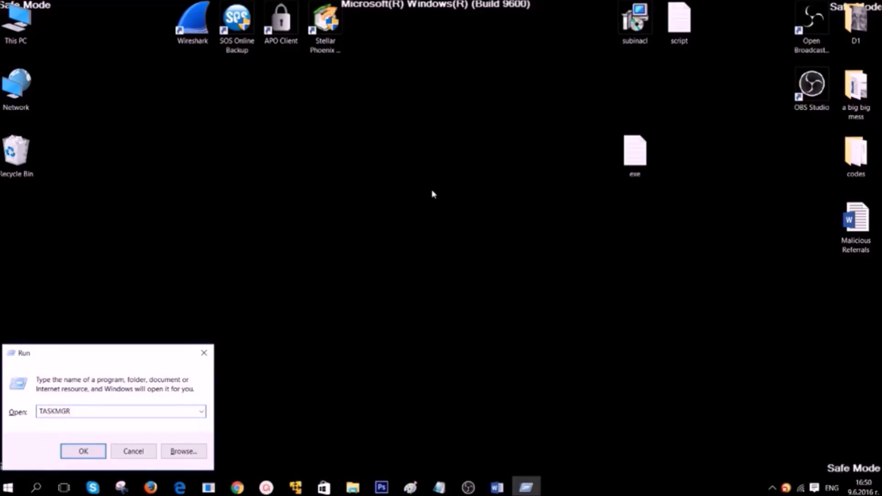
pyautogui.press('Return')
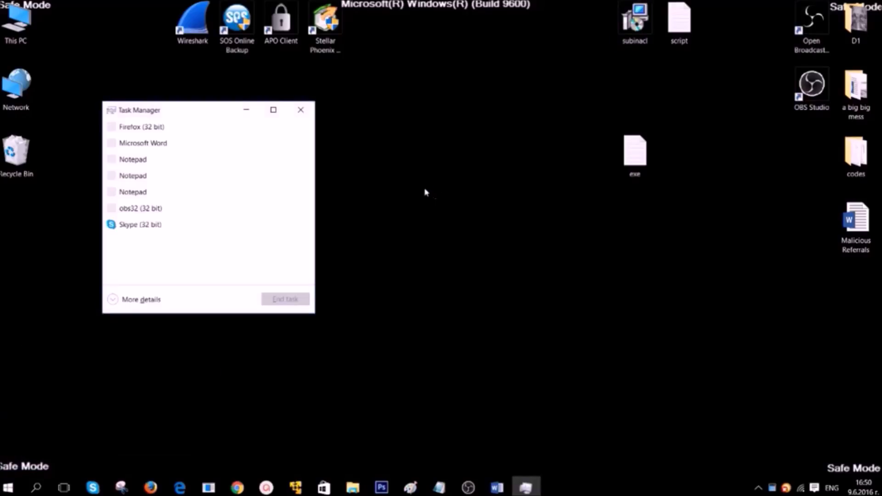
pyautogui.moveTo(199, 111); pyautogui.dragTo(389, 115)
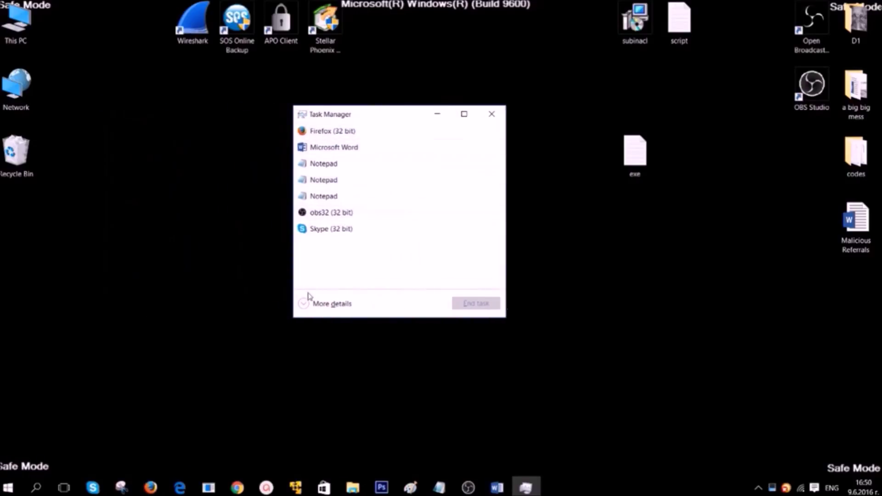
pyautogui.click(321, 303)
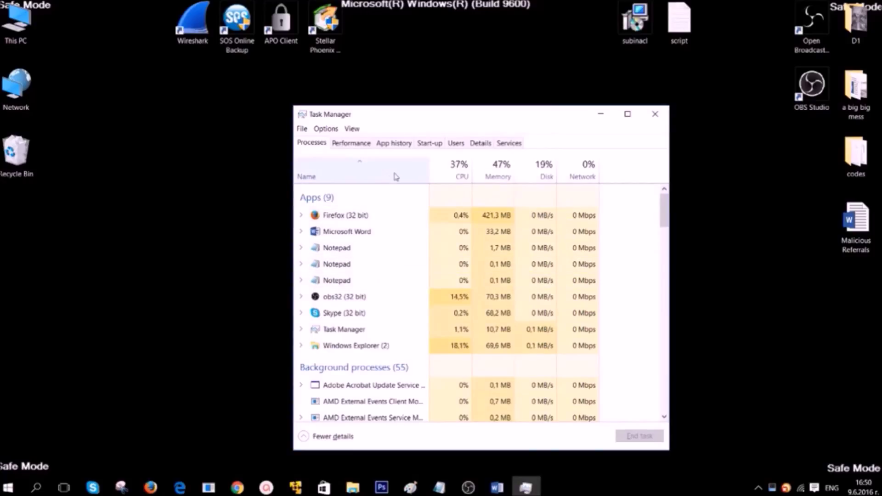
# Step: Review the Details process list, selecting armsvc.exe, then close Task Manager
pyautogui.click(479, 144)
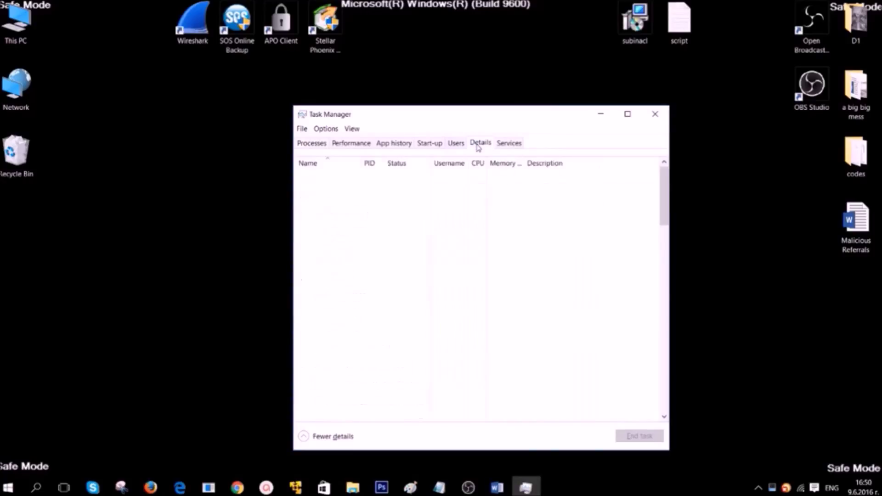
pyautogui.click(337, 187)
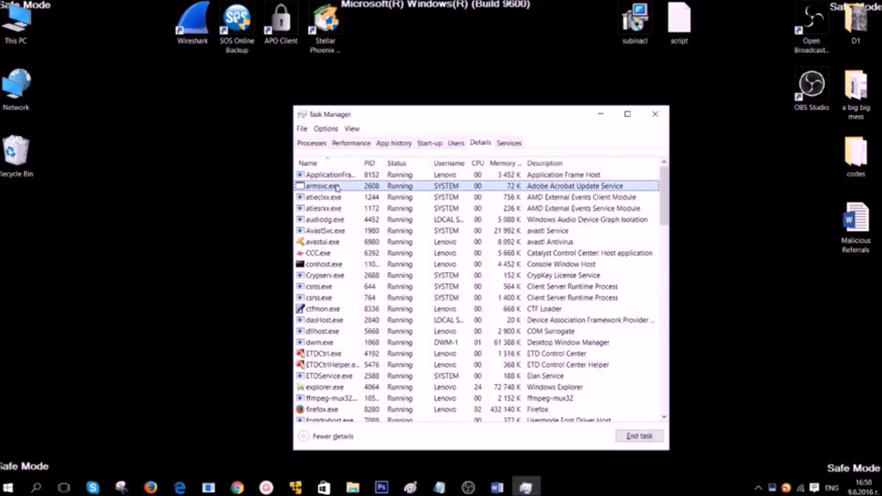
pyautogui.moveTo(667, 188); pyautogui.dragTo(677, 285)
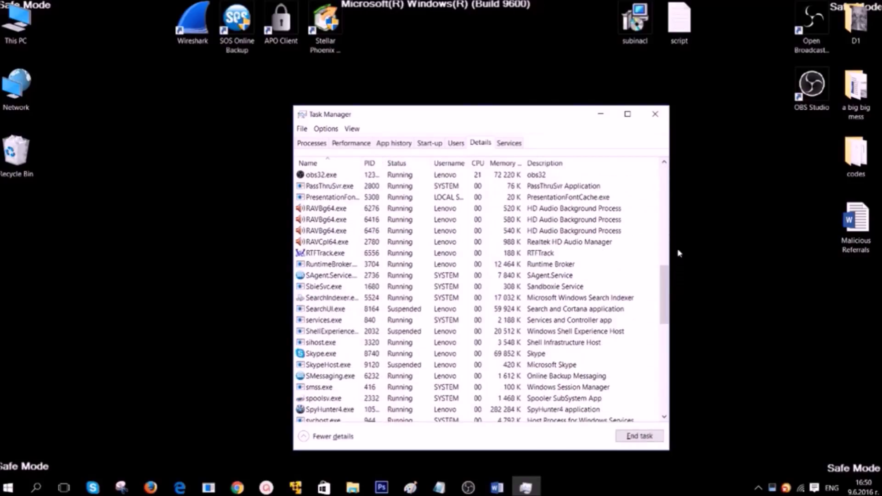
pyautogui.click(654, 115)
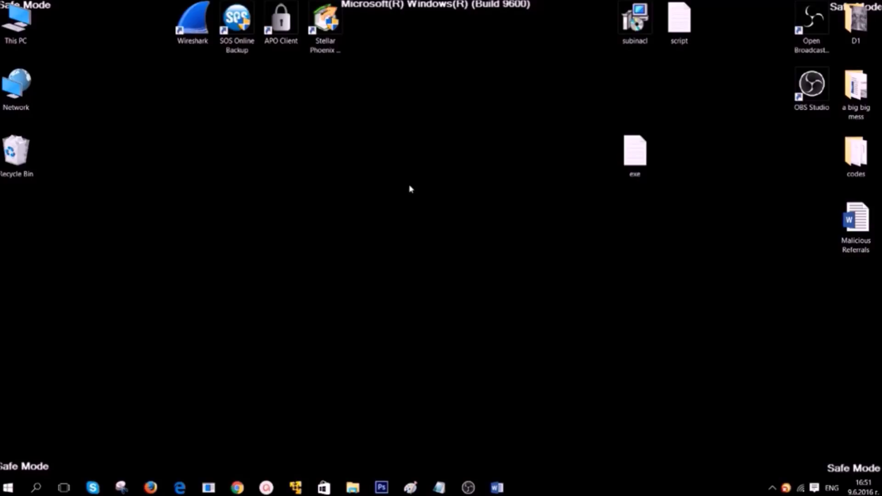
# Step: Launch Registry Editor with REGEDIT from the Run prompt
pyautogui.press('super')
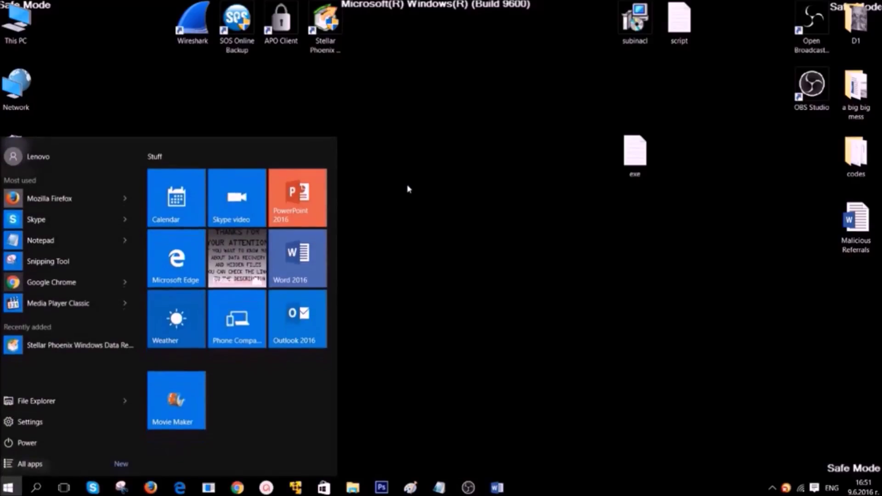
pyautogui.press('super+r')
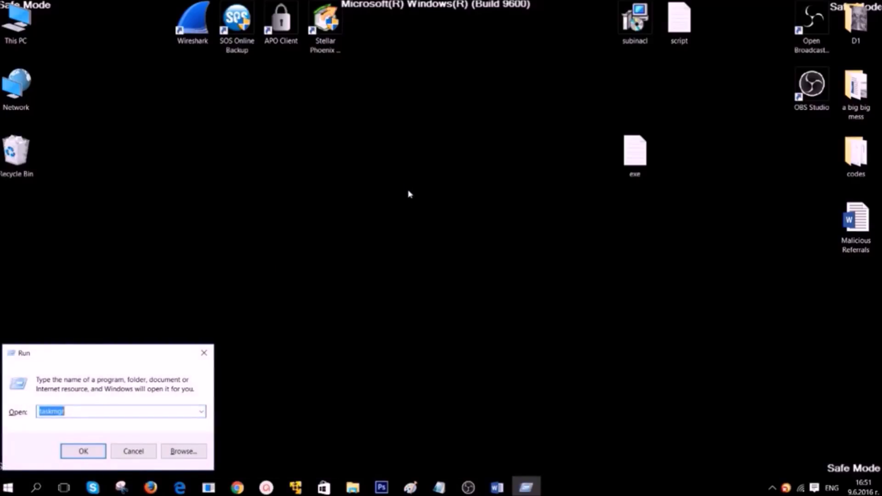
pyautogui.write('REGEDIT')
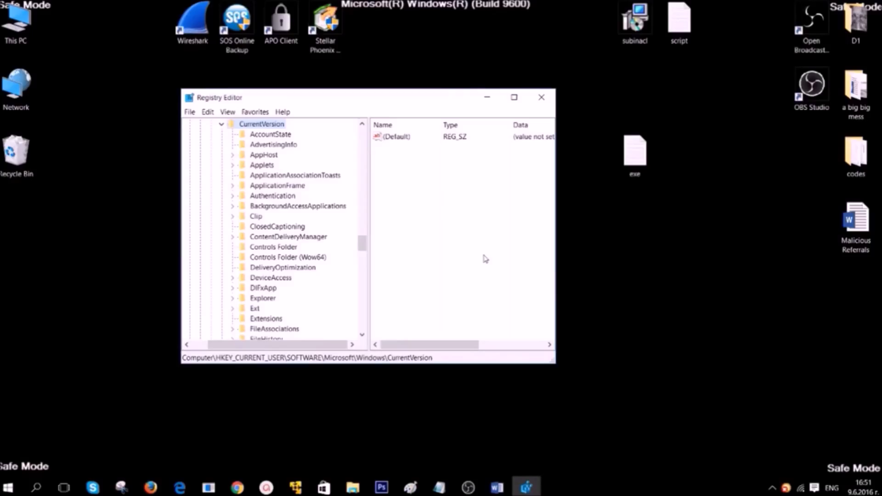
pyautogui.moveTo(362, 243); pyautogui.dragTo(361, 131)
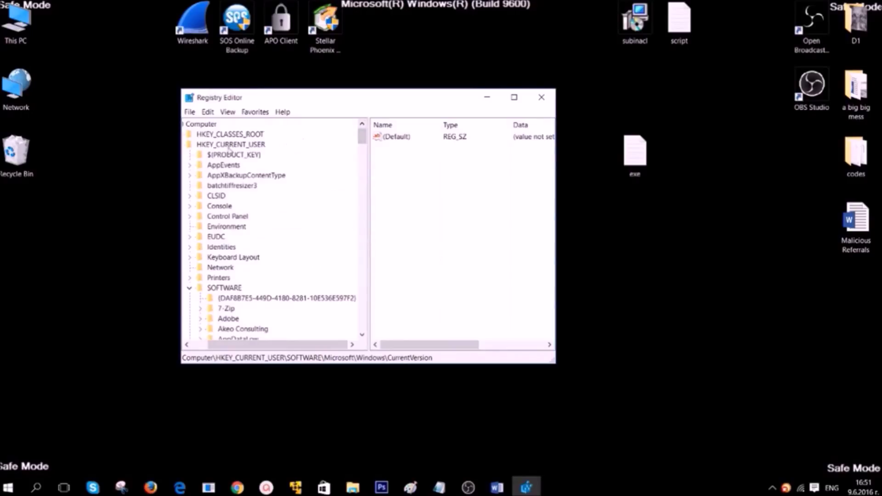
pyautogui.moveTo(267, 345); pyautogui.dragTo(251, 344)
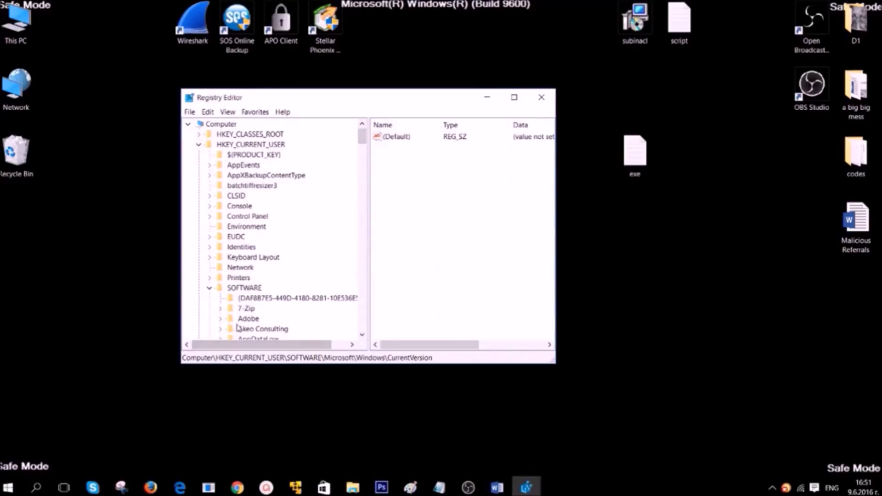
# Step: Browse to HKEY_CURRENT_USER\SOFTWARE\Microsoft\Windows\CurrentVersion\Run
pyautogui.click(247, 145)
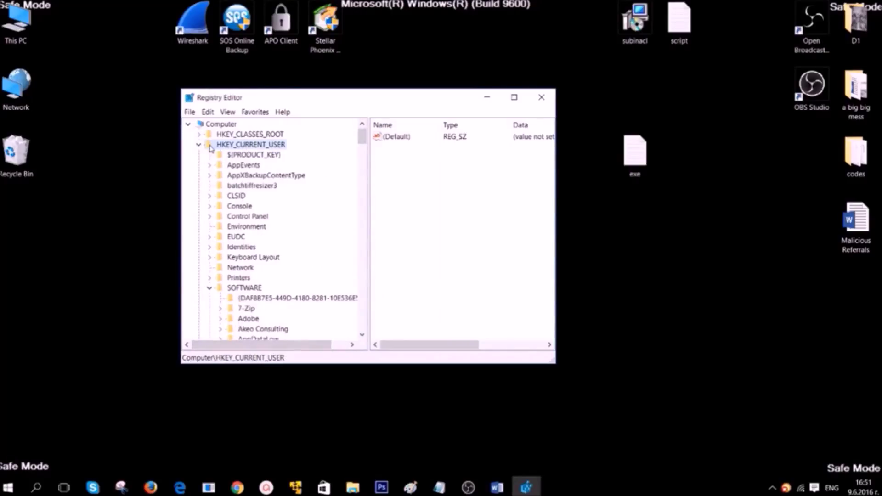
pyautogui.scroll(-2, 244, 281)
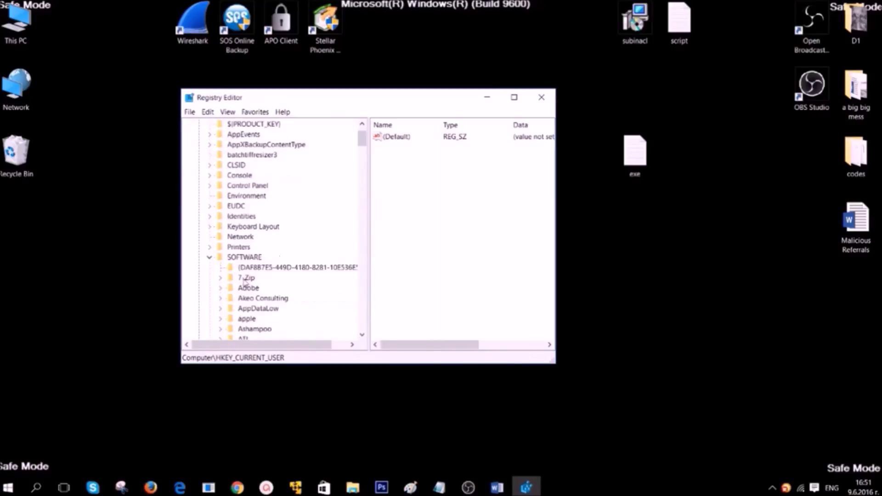
pyautogui.click(244, 227)
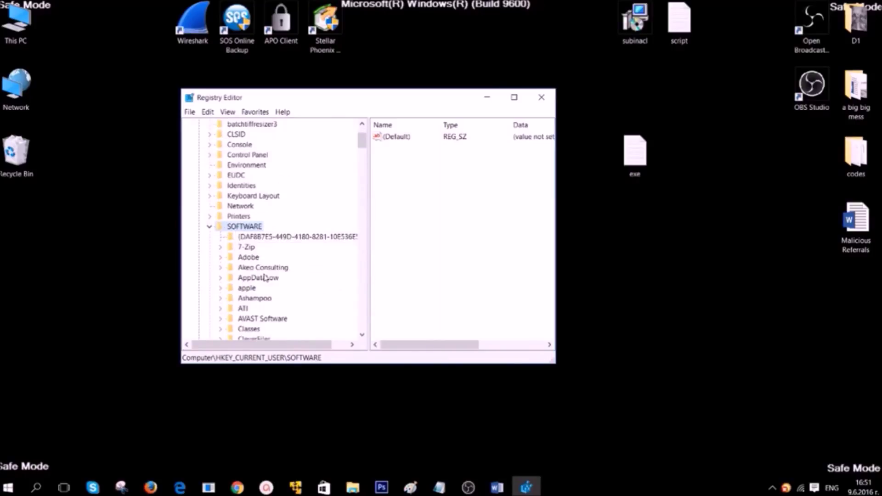
pyautogui.scroll(-3, 265, 276)
pyautogui.scroll(-10, 265, 277)
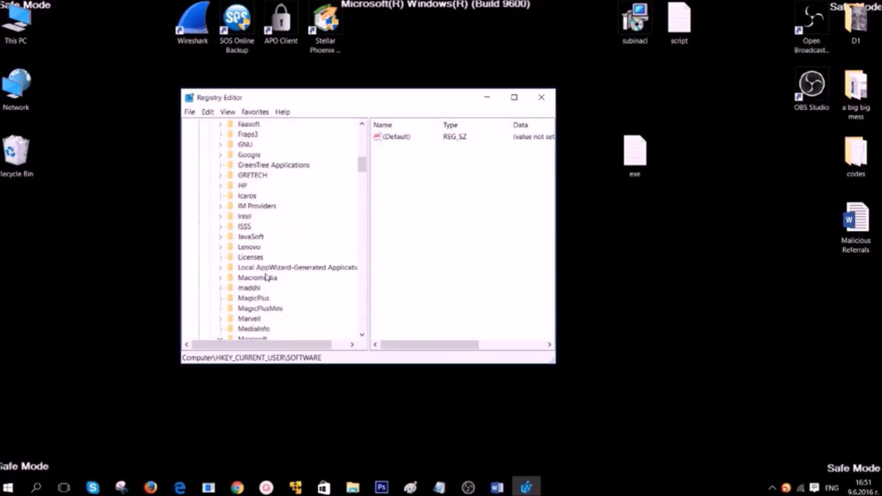
pyautogui.scroll(-1, 266, 277)
pyautogui.click(255, 249)
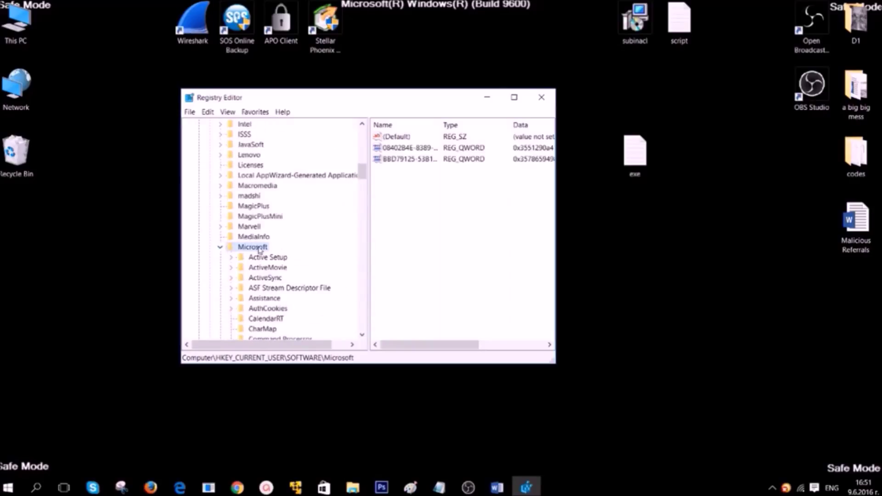
pyautogui.scroll(-3, 260, 257)
pyautogui.scroll(-19, 260, 258)
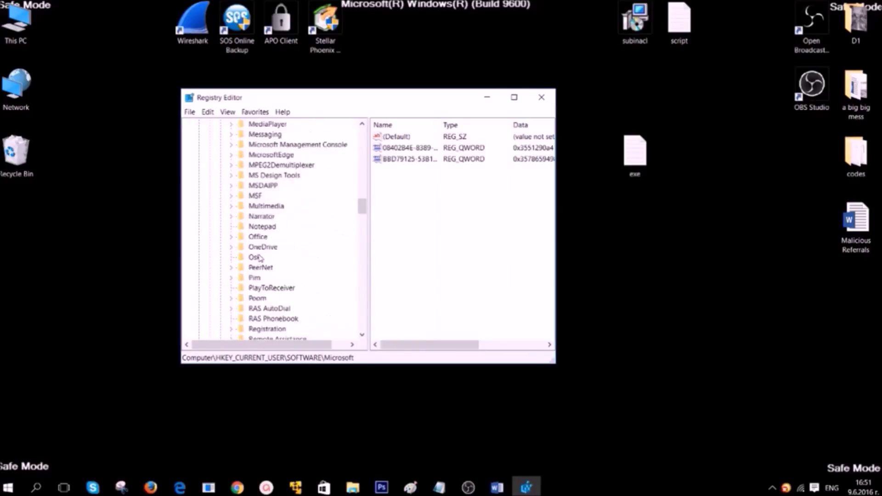
pyautogui.scroll(-8, 258, 258)
pyautogui.click(231, 226)
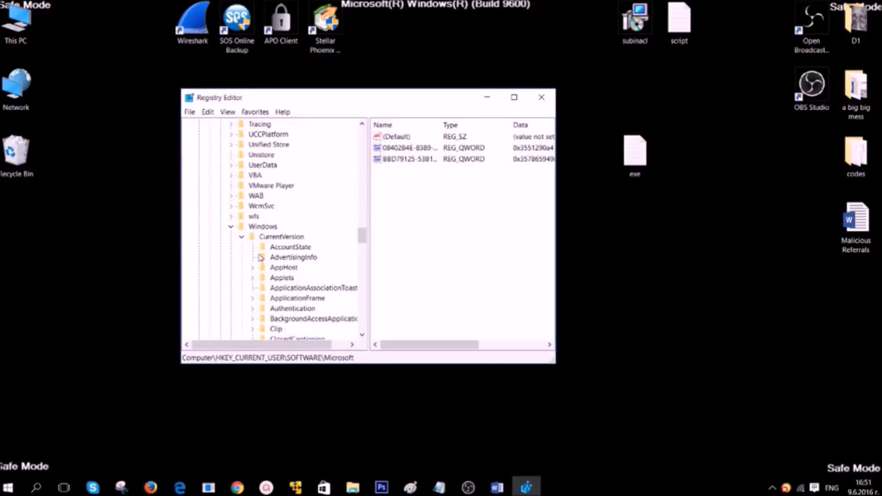
pyautogui.click(254, 227)
pyautogui.scroll(-4, 271, 239)
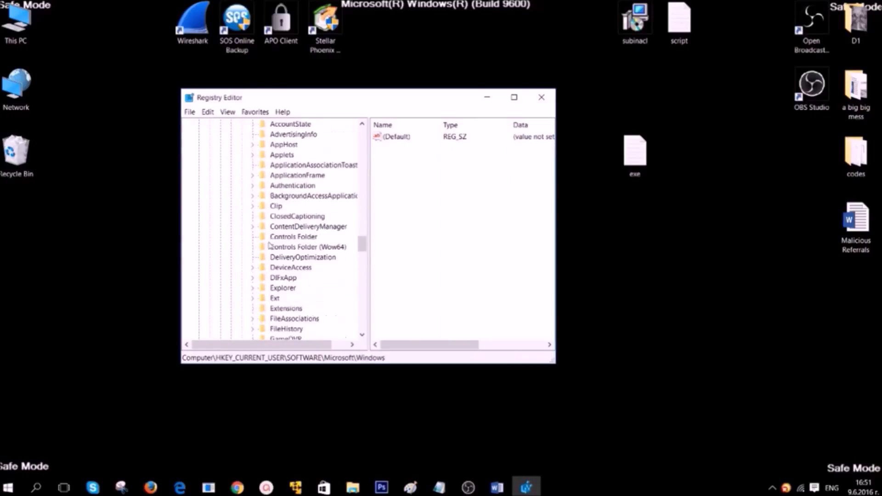
pyautogui.scroll(2, 279, 257)
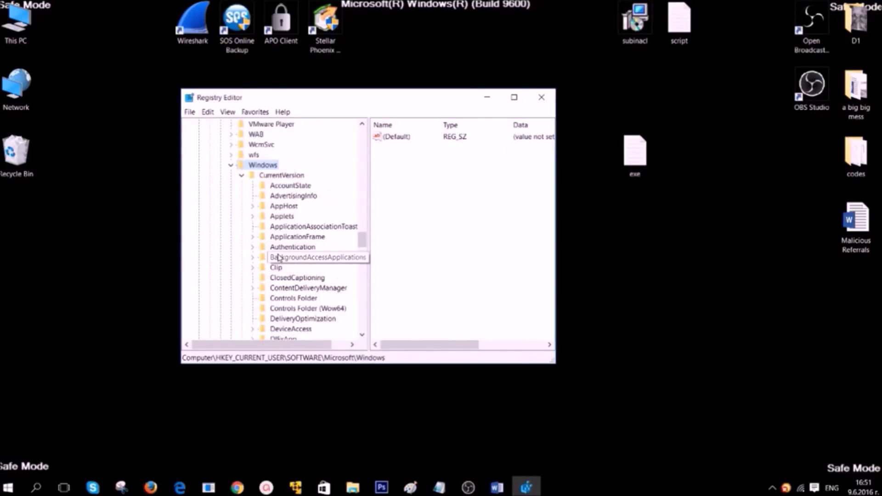
pyautogui.click(282, 177)
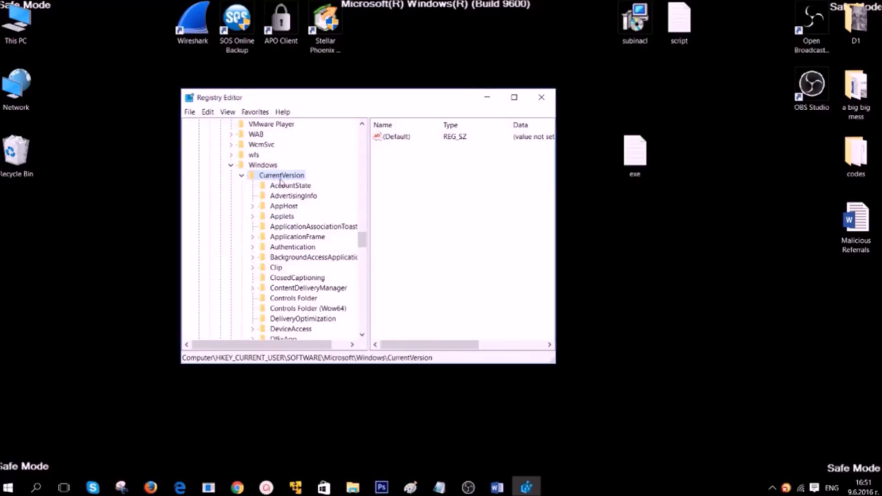
pyautogui.scroll(-10, 286, 254)
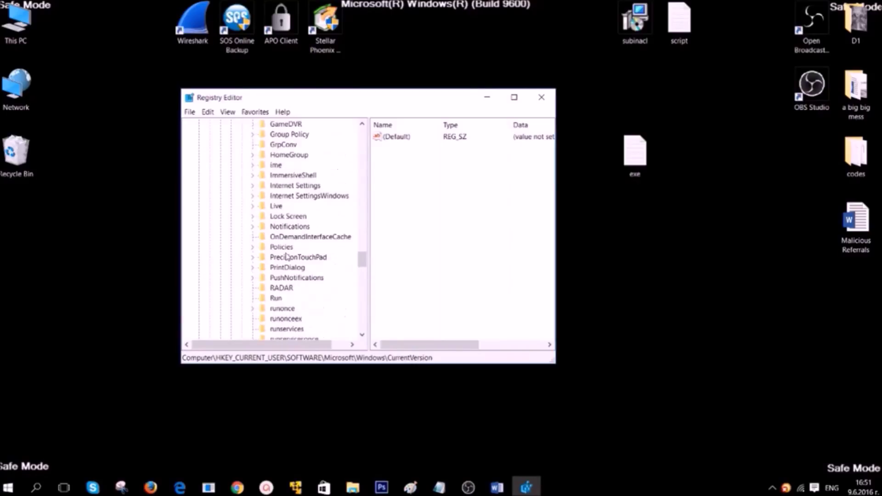
pyautogui.click(276, 299)
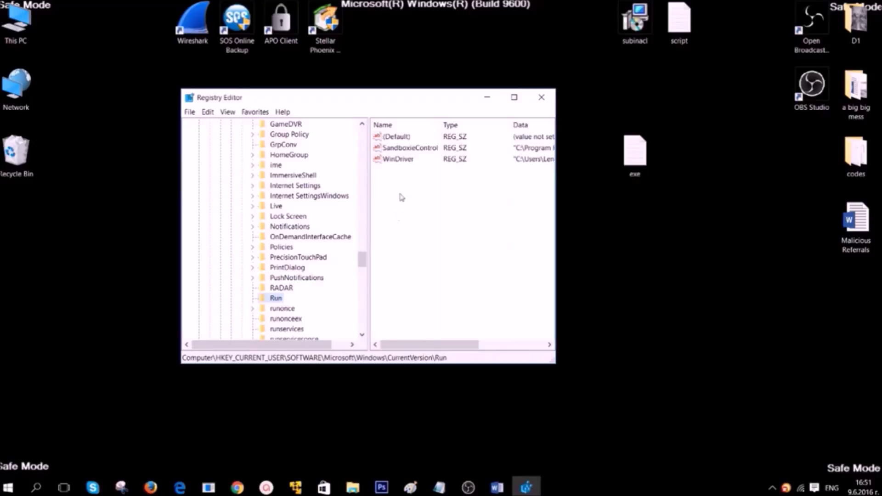
# Step: Delete the (Default) value from the Run key and confirm the deletion
pyautogui.click(396, 149)
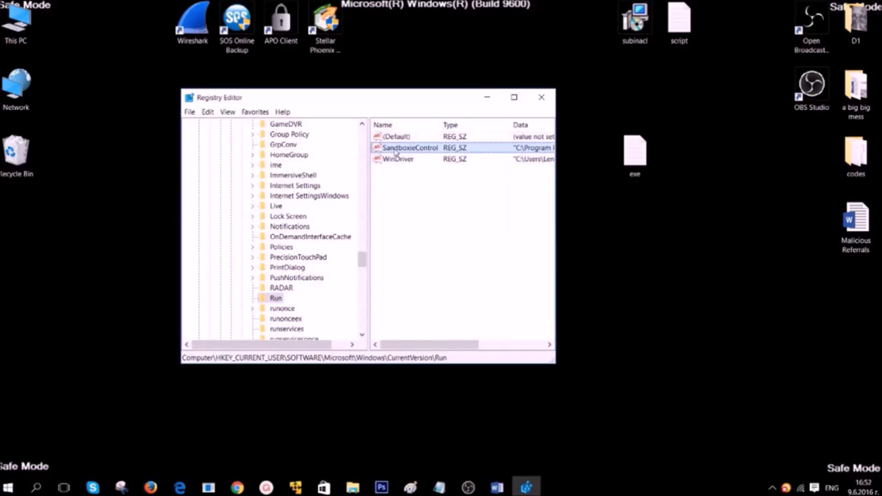
pyautogui.click(398, 138)
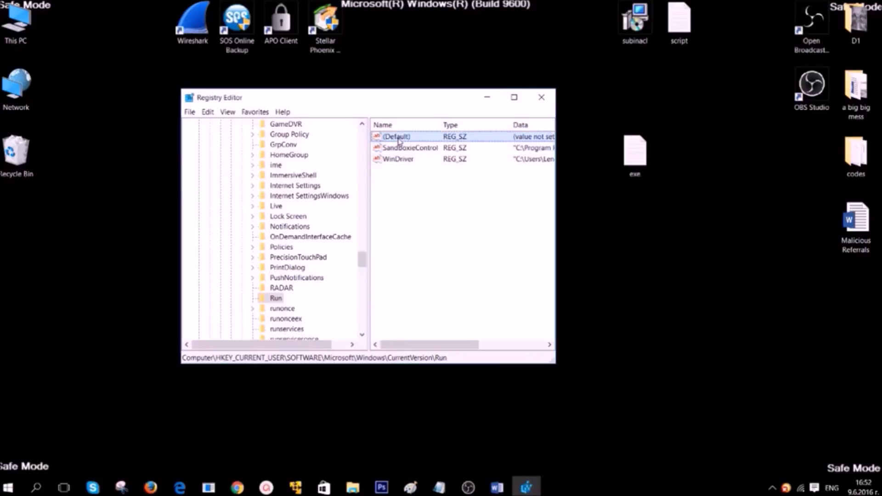
pyautogui.moveTo(439, 126); pyautogui.dragTo(445, 126)
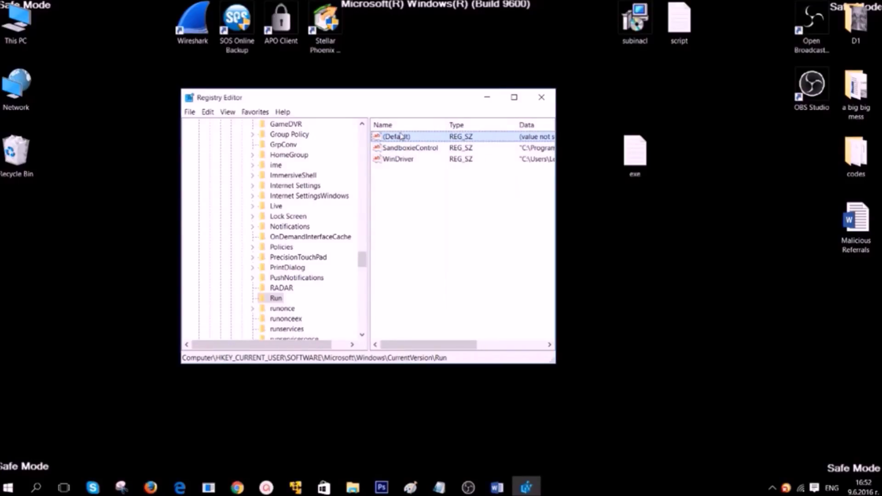
pyautogui.press('Delete')
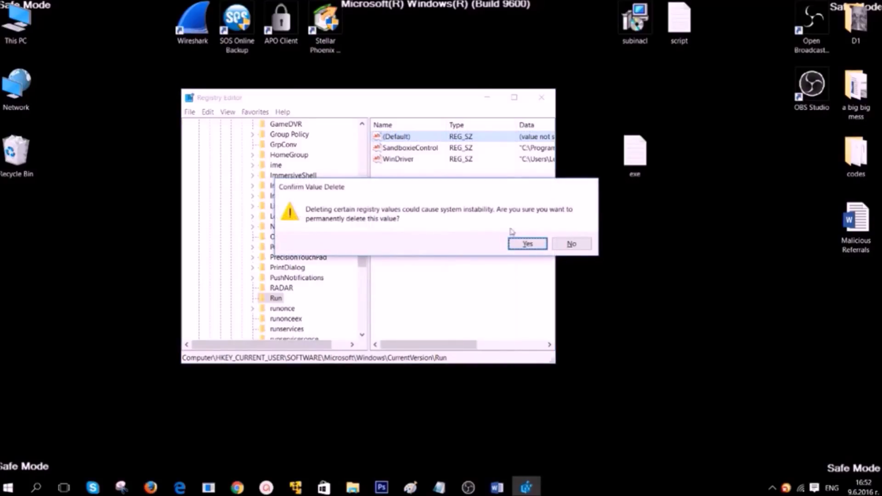
pyautogui.click(529, 244)
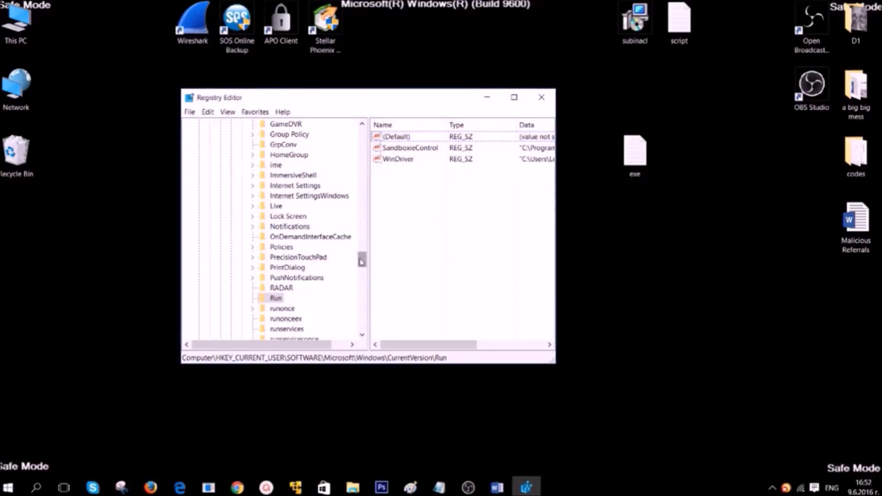
pyautogui.moveTo(362, 262); pyautogui.dragTo(364, 136)
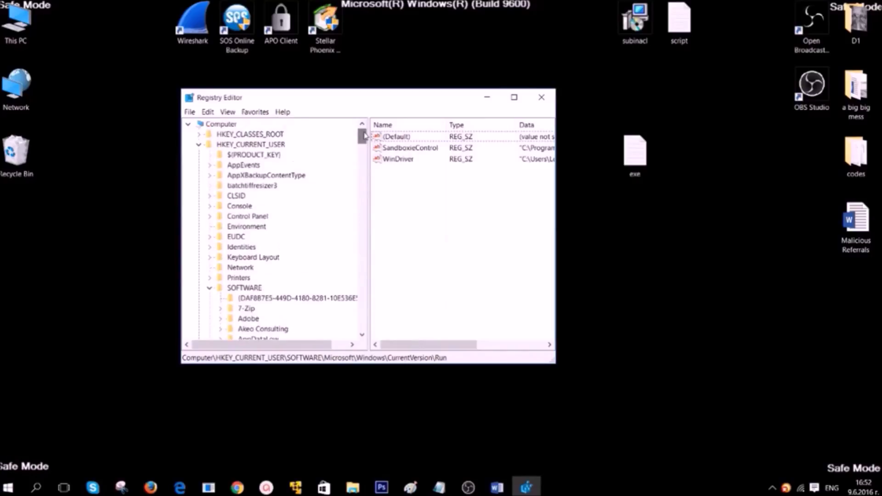
# Step: Search the whole registry from Computer for 'WA' to find the wallpaper entry
pyautogui.click(198, 145)
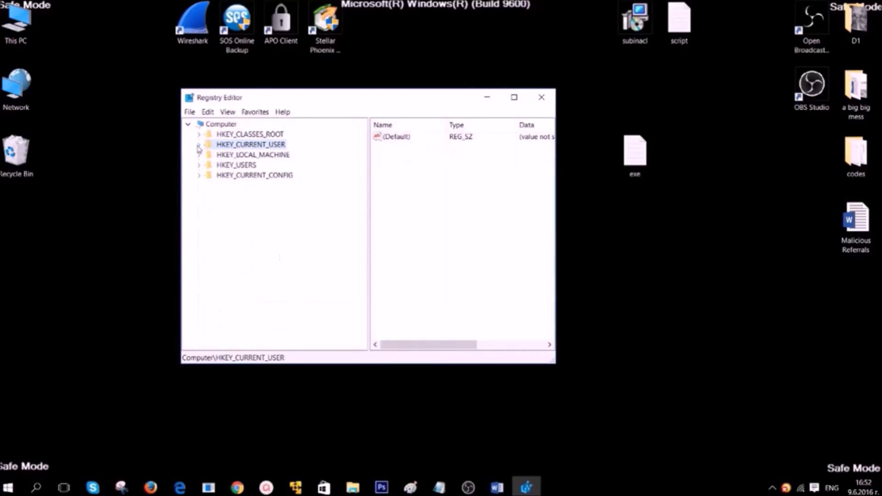
pyautogui.click(217, 124)
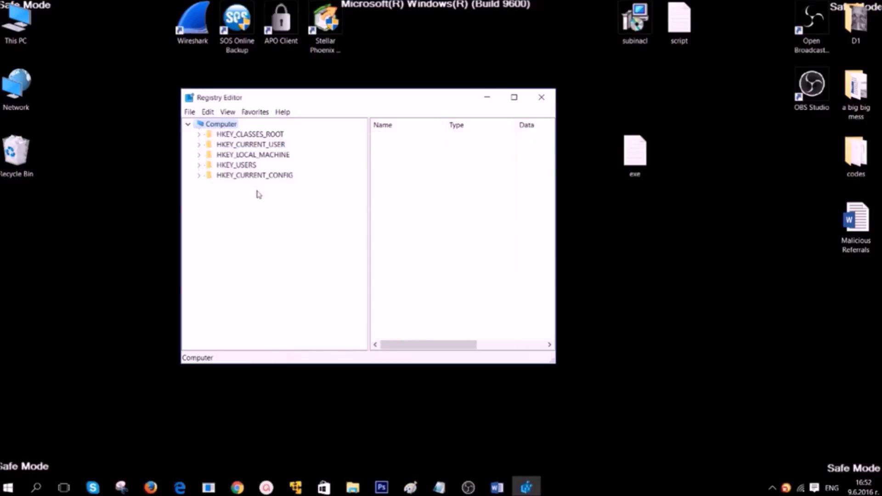
pyautogui.hotkey('ctrl', 'f')
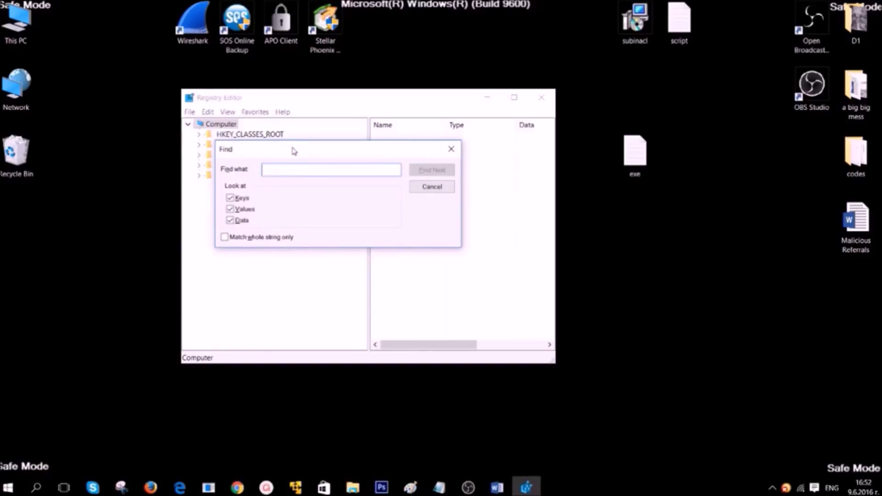
pyautogui.write('WALLPAPER')
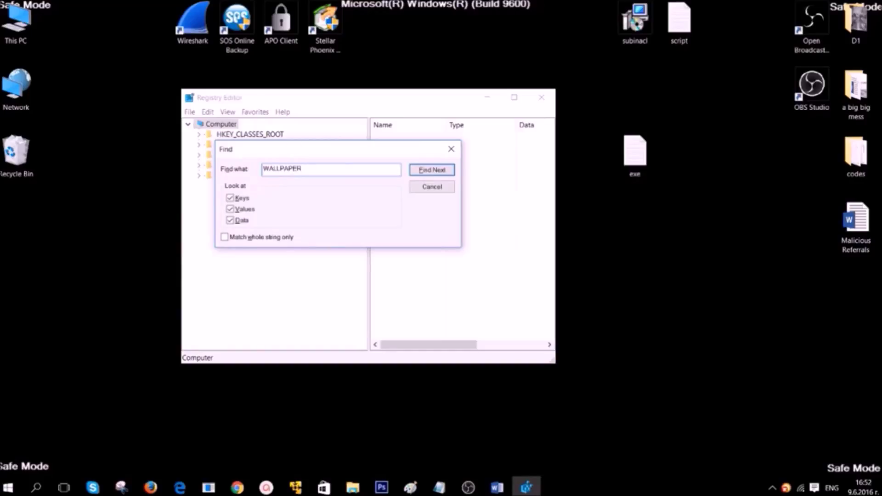
pyautogui.press('Return')
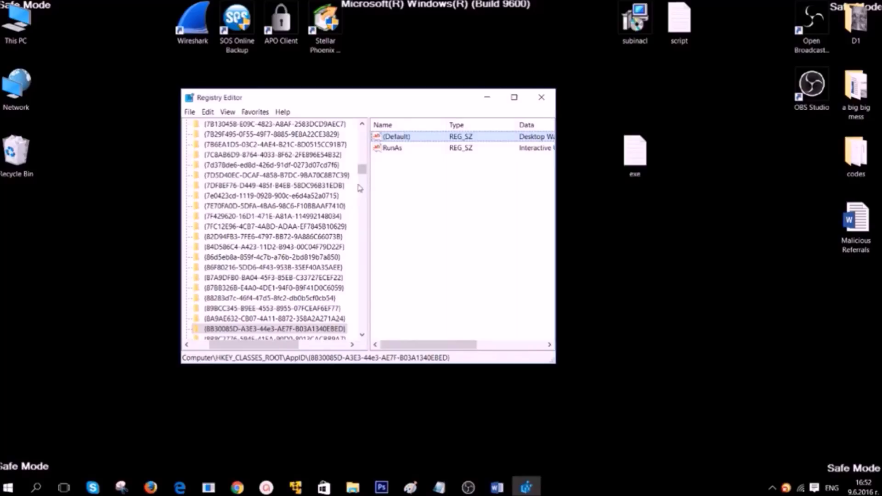
# Step: Inspect the found Desktop Wallpaper Factory AppID key, then close Registry Editor
pyautogui.moveTo(363, 171)
pyautogui.mouseDown()
pyautogui.moveTo(365, 162)
pyautogui.moveTo(370, 167)
pyautogui.mouseUp()
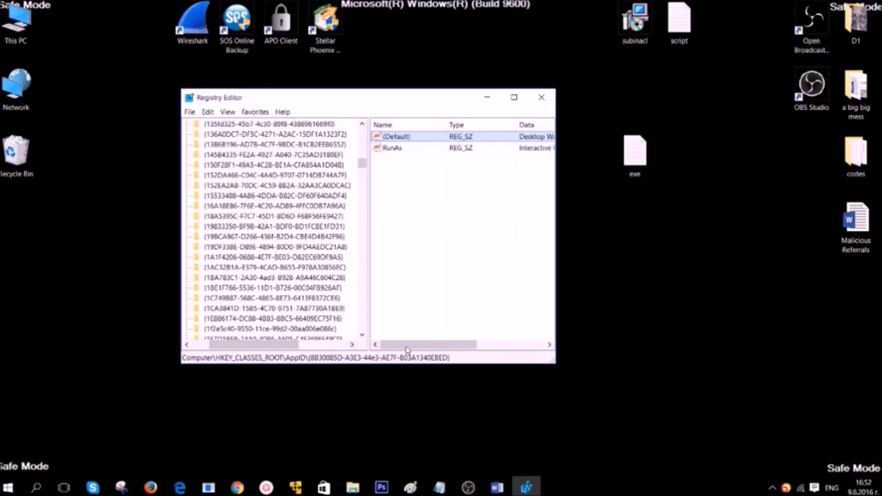
pyautogui.moveTo(405, 345); pyautogui.dragTo(454, 345)
pyautogui.moveTo(453, 154); pyautogui.dragTo(453, 143)
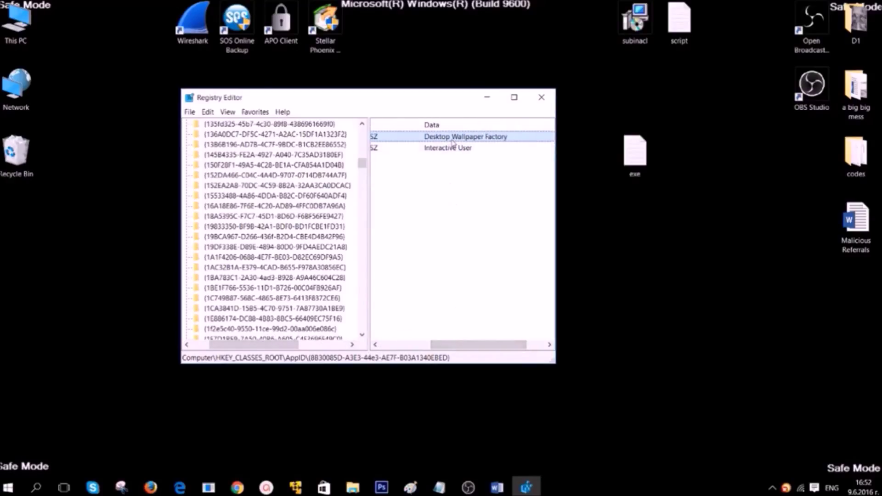
pyautogui.hscroll(-3, 501, 142)
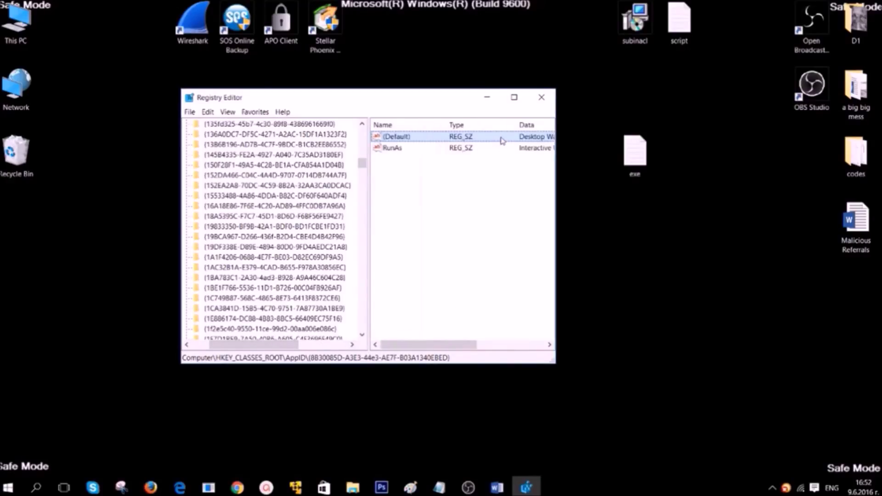
pyautogui.click(542, 97)
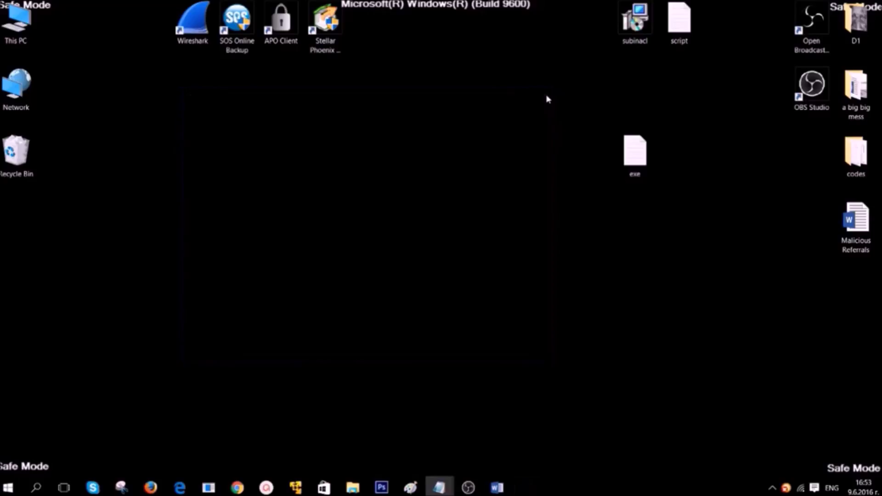
# Step: Move the exe icon below Malicious Referrals, review the subinacl script's commands, then minimize it
pyautogui.moveTo(637, 154); pyautogui.dragTo(850, 274)
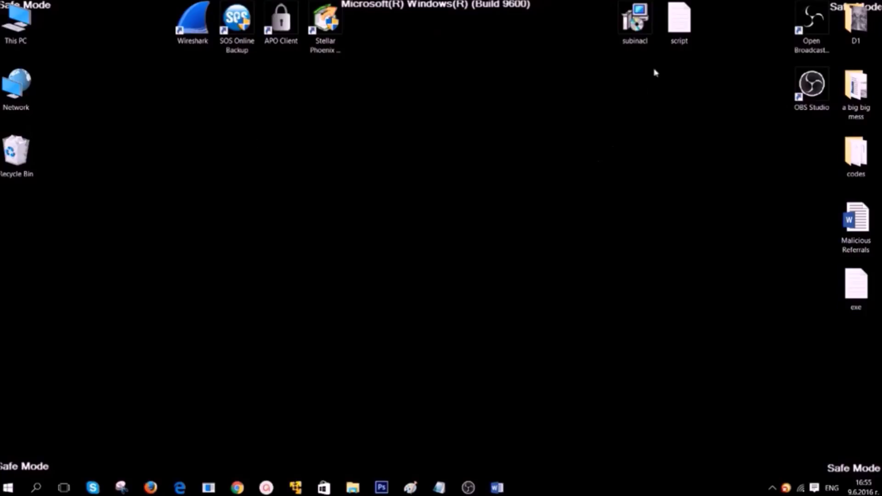
pyautogui.doubleClick(679, 21)
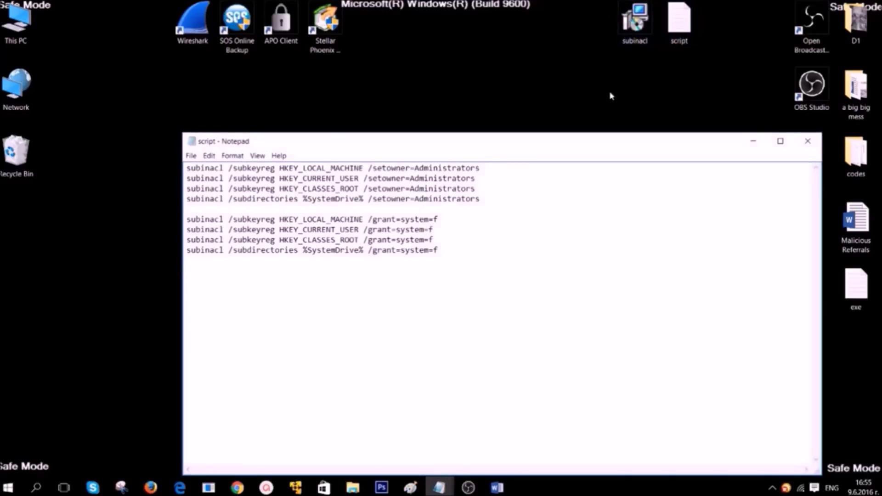
pyautogui.click(439, 487)
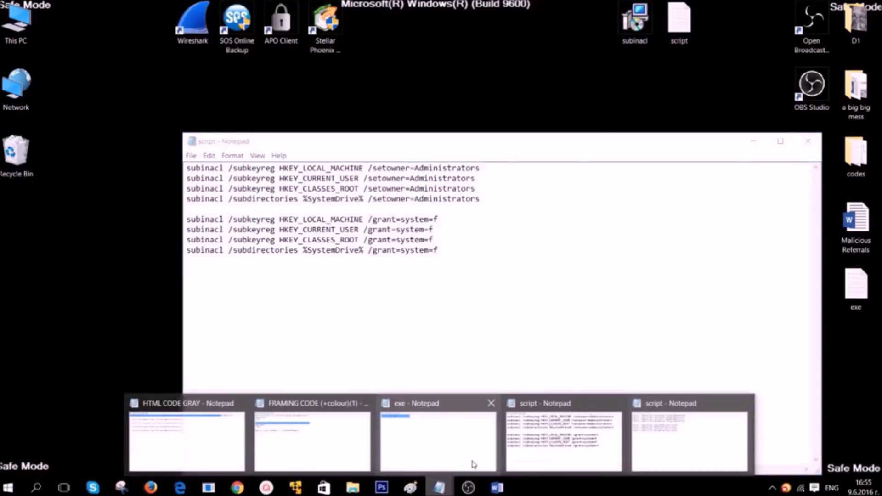
pyautogui.click(564, 437)
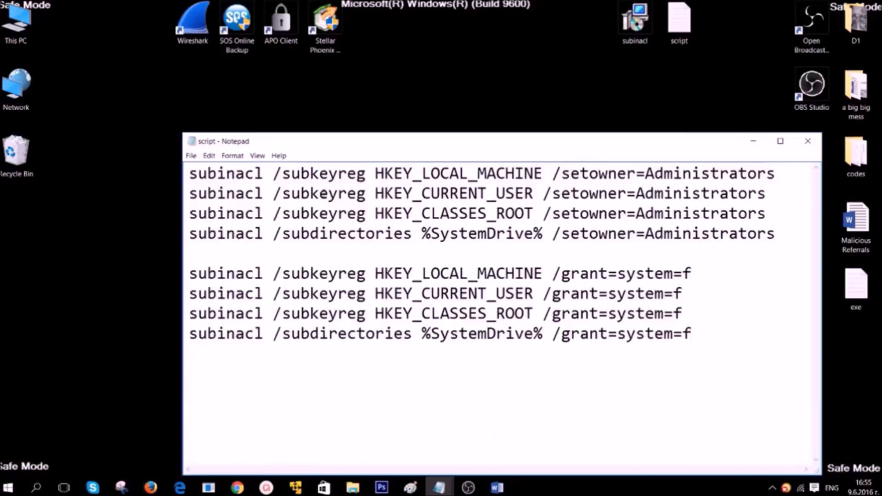
pyautogui.moveTo(189, 174); pyautogui.dragTo(717, 340)
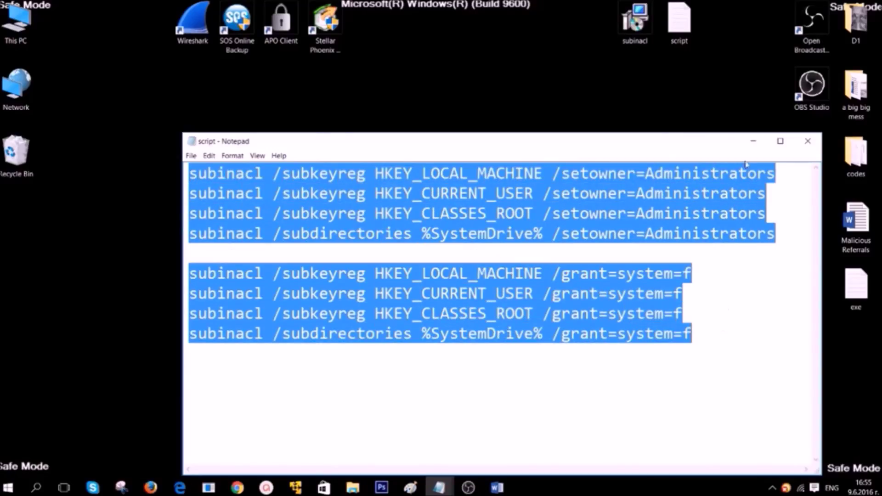
pyautogui.click(754, 141)
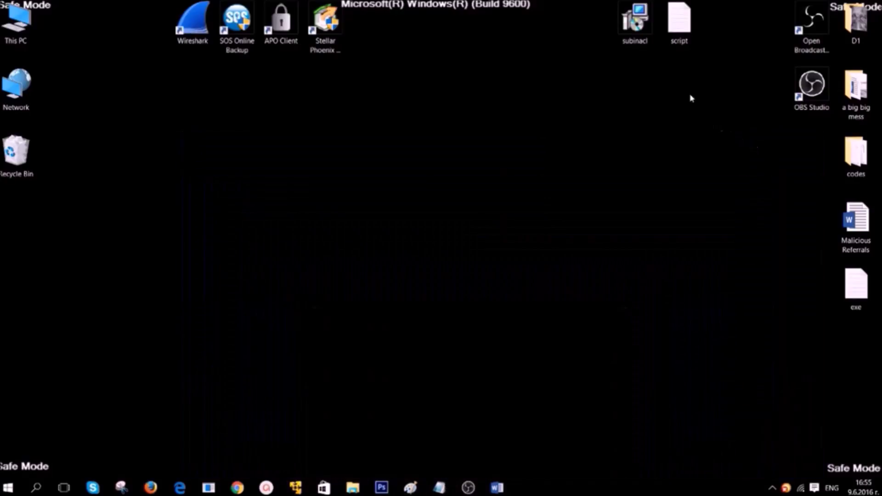
# Step: Run the subinacl installer, accept the licence, and install SubInAcl.exe into the default folder
pyautogui.doubleClick(636, 23)
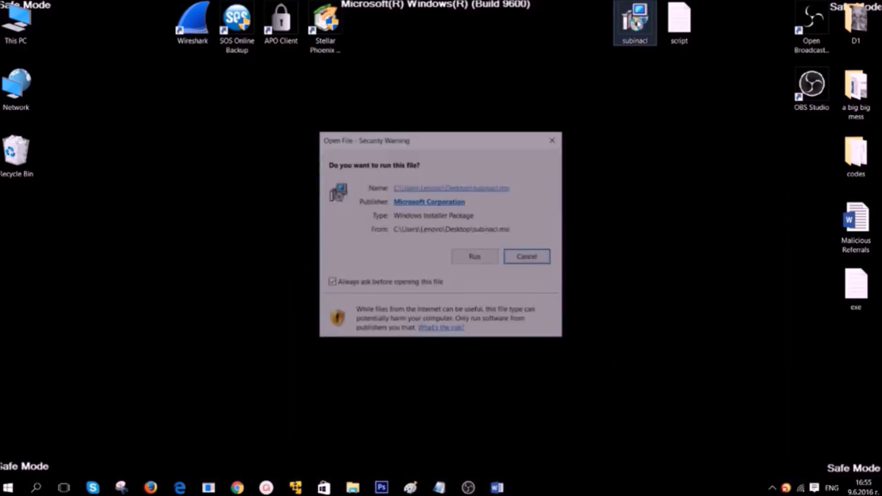
pyautogui.click(466, 262)
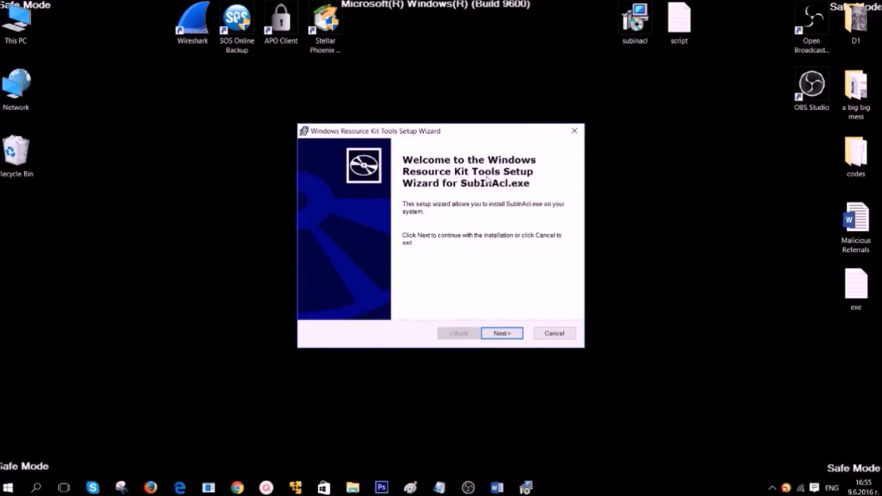
pyautogui.click(504, 335)
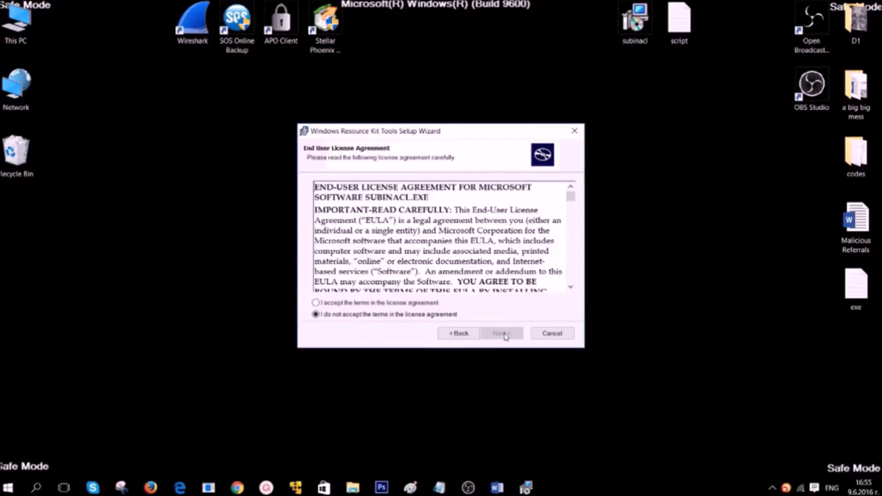
pyautogui.click(414, 306)
pyautogui.click(495, 331)
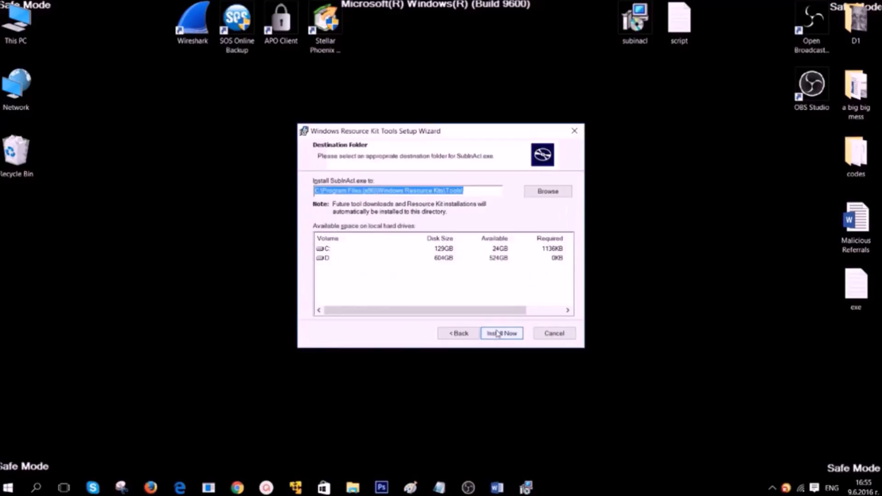
pyautogui.click(498, 333)
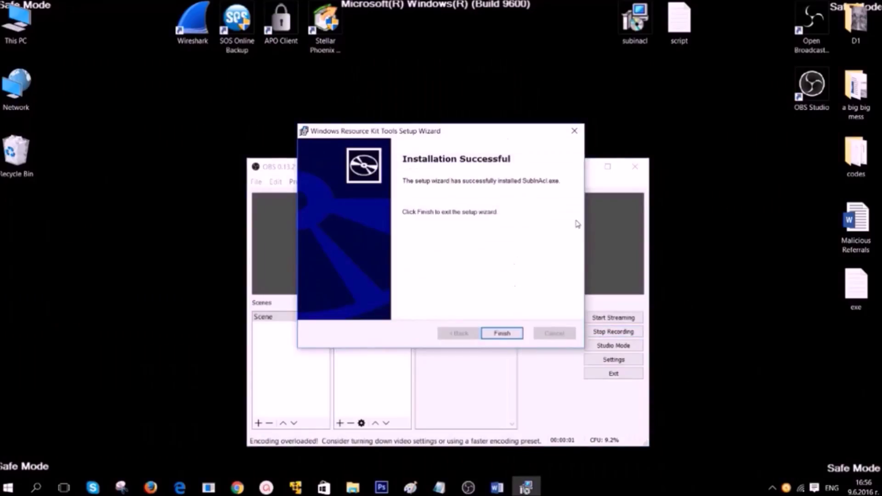
pyautogui.click(503, 333)
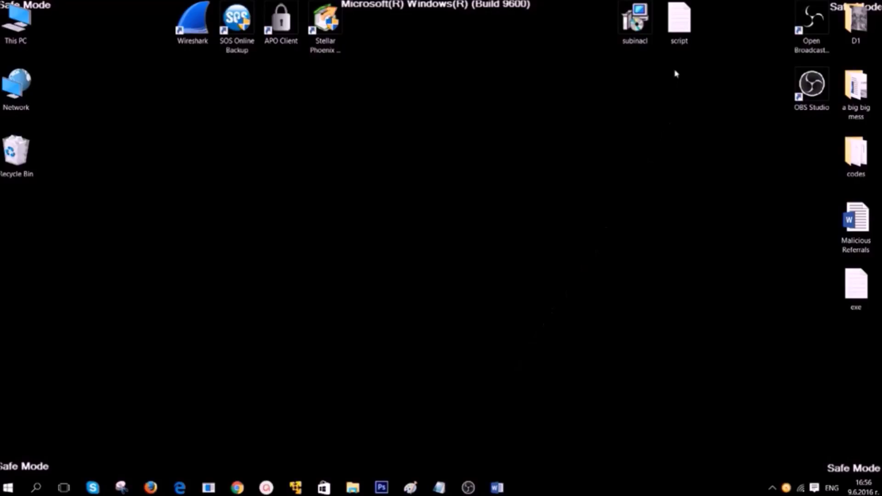
# Step: Reopen the subinacl command script in Notepad, ready to save under a new name
pyautogui.doubleClick(681, 28)
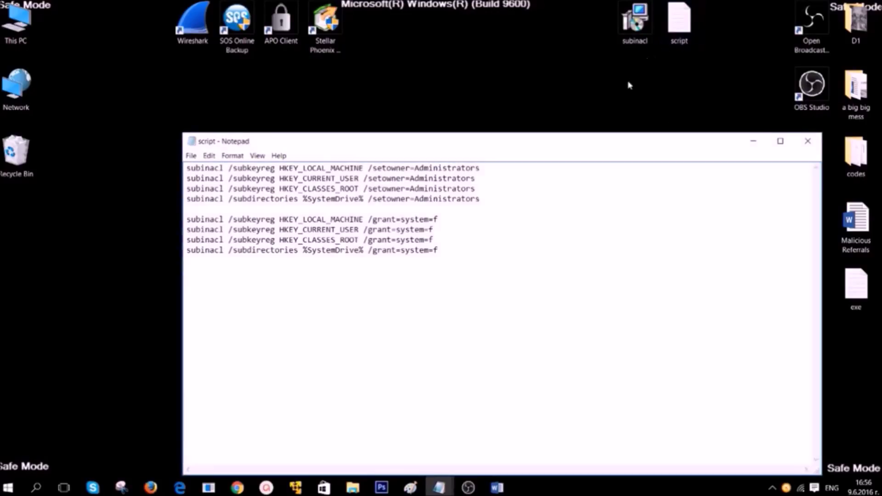
pyautogui.moveTo(465, 260); pyautogui.dragTo(186, 169)
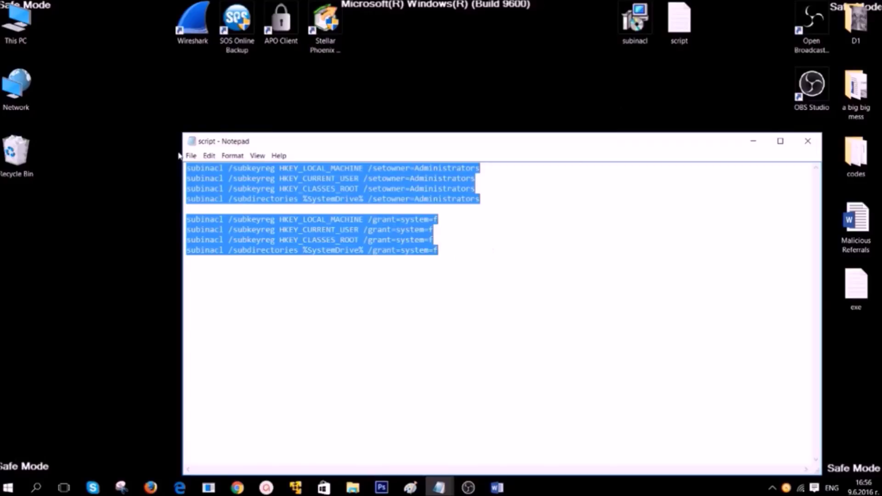
pyautogui.click(285, 301)
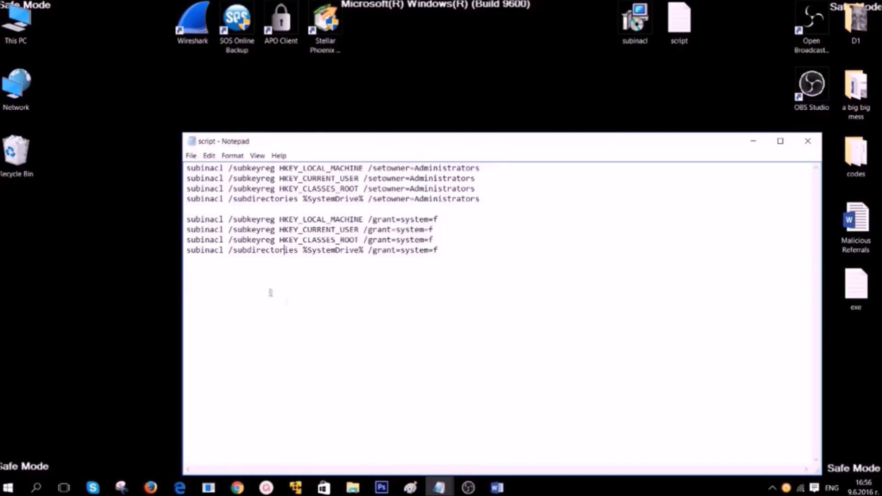
pyautogui.click(191, 157)
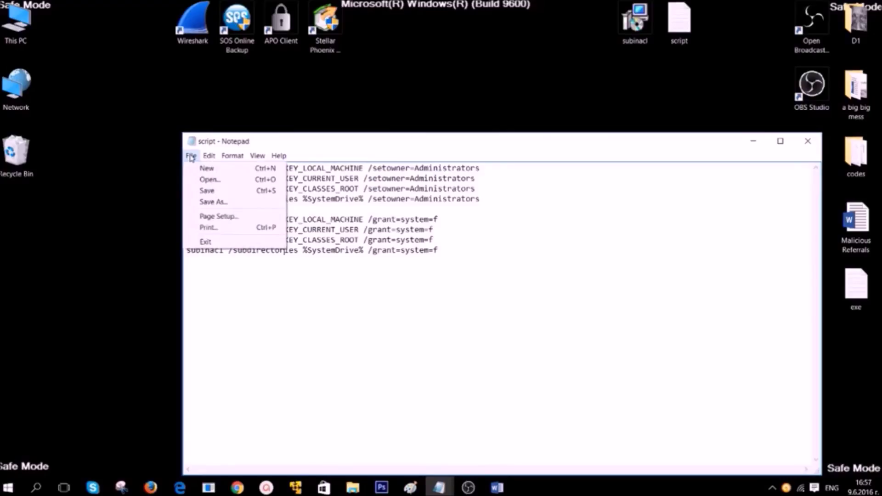
# Step: In Save As, enter FIX.BAT as the Desktop file name with Save as type All Files
pyautogui.click(214, 202)
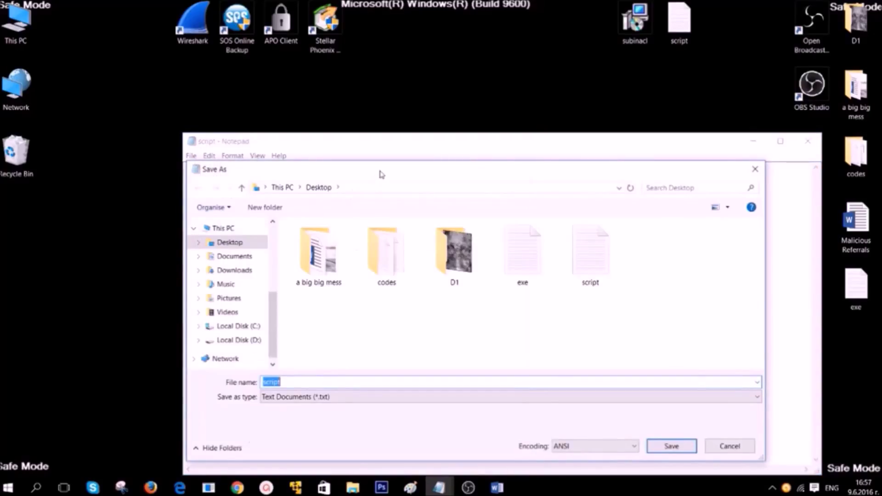
pyautogui.moveTo(379, 174); pyautogui.dragTo(366, 101)
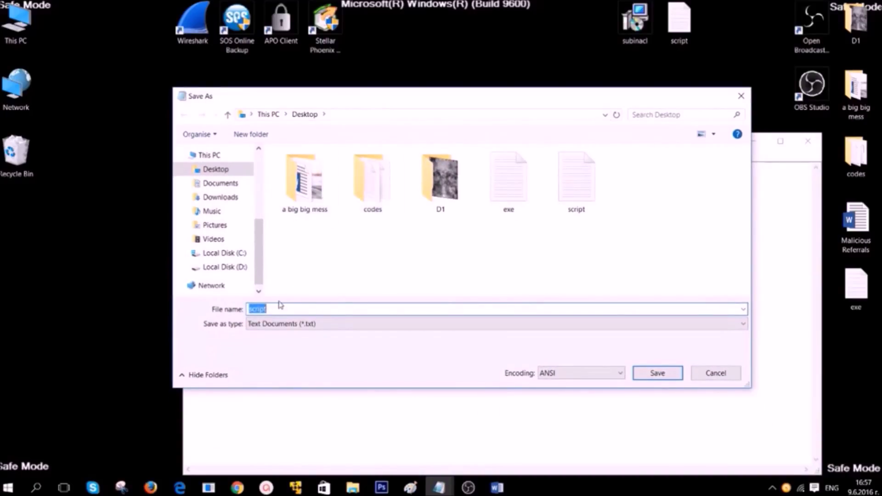
pyautogui.write('FIX.BAT')
pyautogui.moveTo(273, 309); pyautogui.dragTo(259, 308)
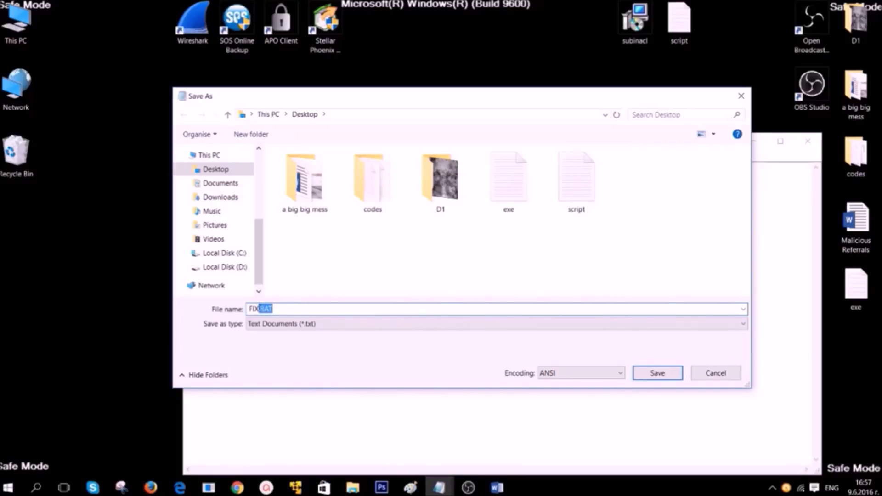
pyautogui.click(276, 308)
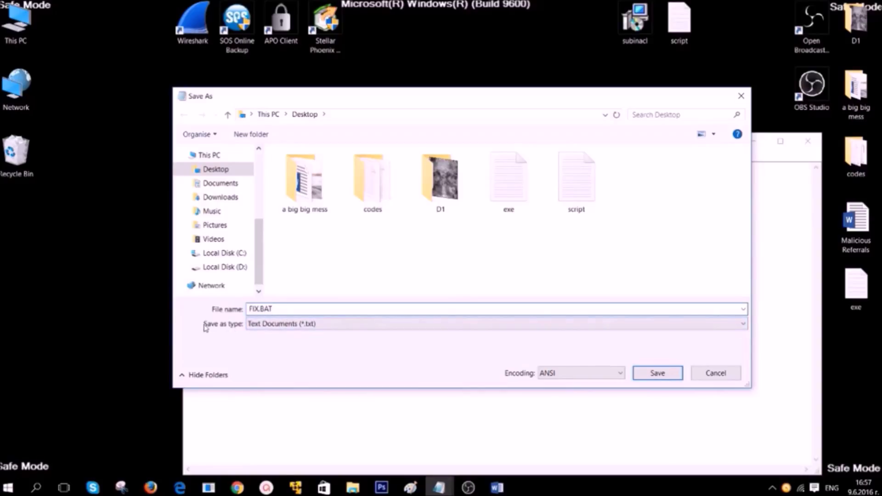
pyautogui.click(273, 325)
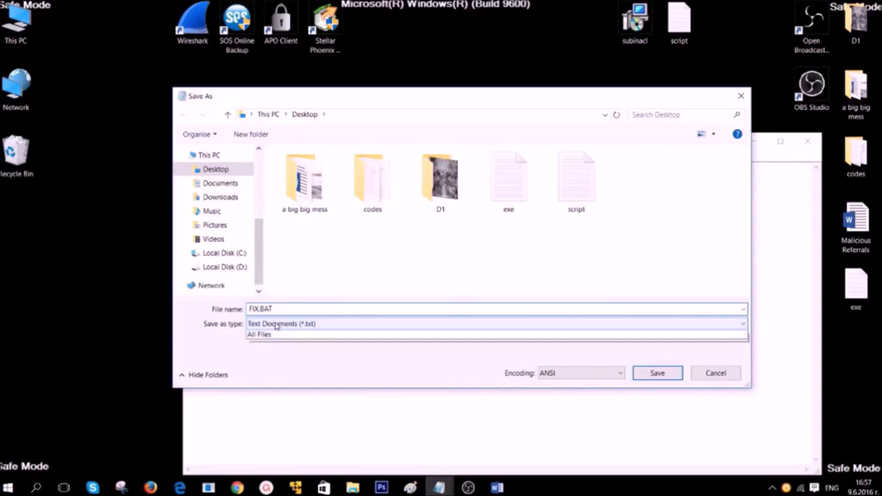
pyautogui.click(269, 346)
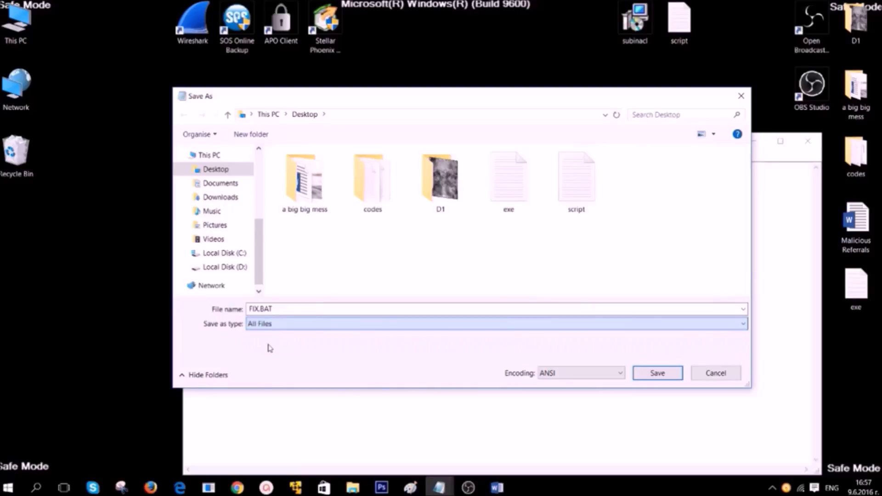
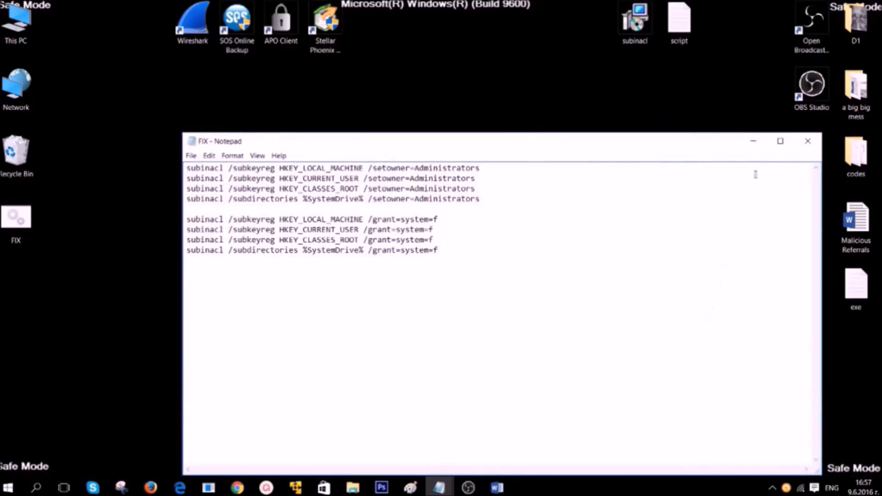
# Step: Minimize the Notepad FIX script, select the FIX.BAT icon on the desktop, and open This PC
pyautogui.click(759, 142)
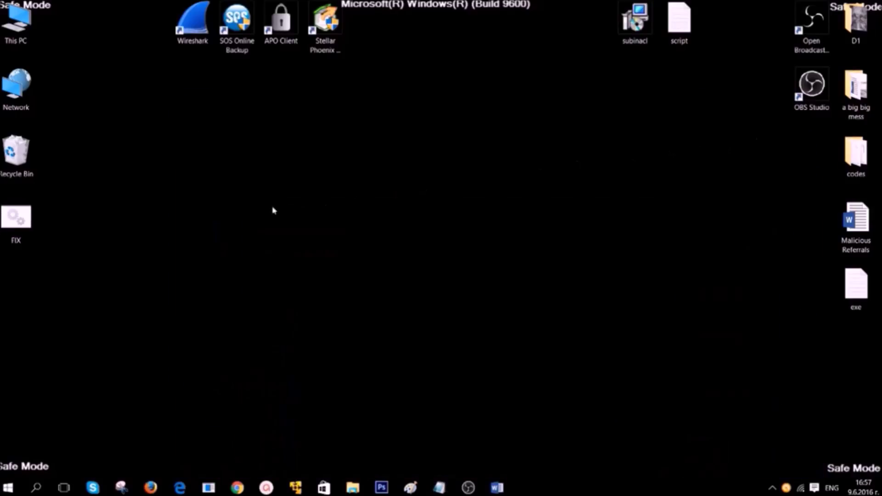
pyautogui.click(23, 217)
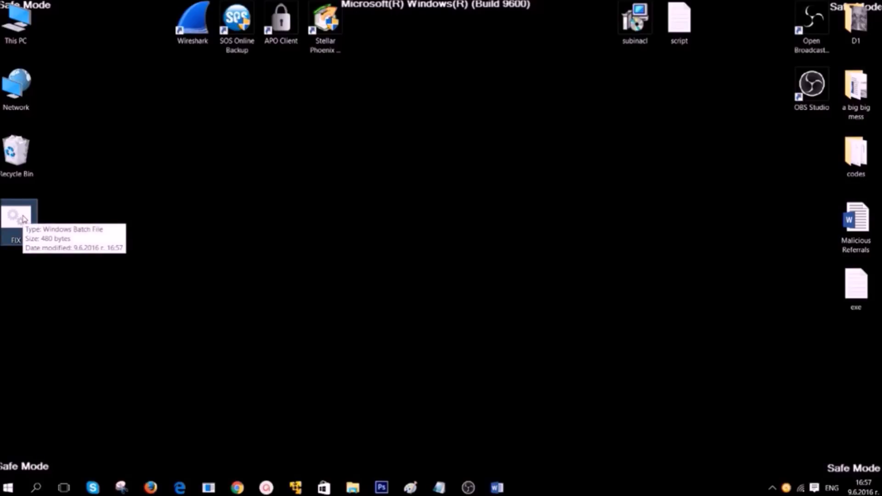
pyautogui.doubleClick(14, 28)
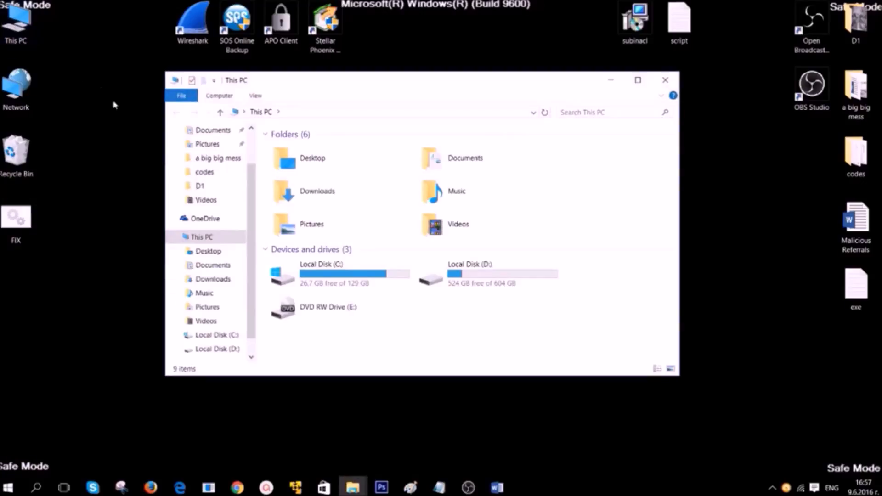
# Step: Browse to C:\Program Files (x86)\Windows Resource Kits\Tools
pyautogui.doubleClick(330, 272)
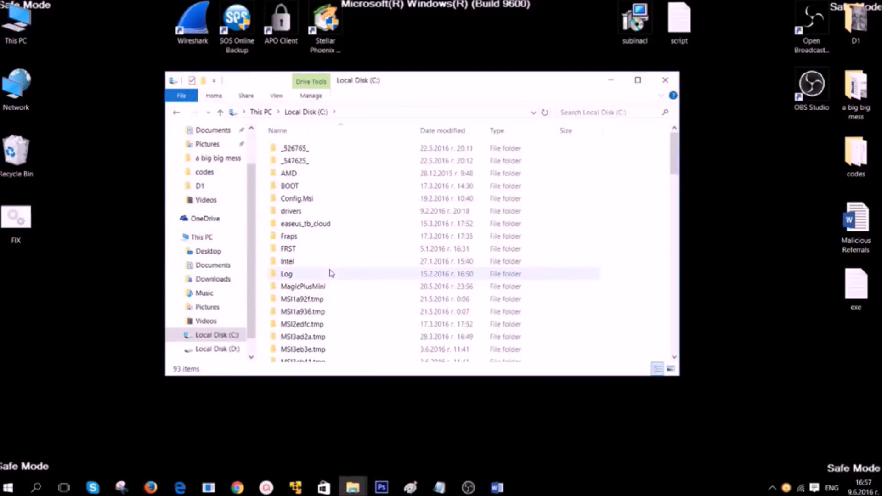
pyautogui.scroll(-12, 330, 273)
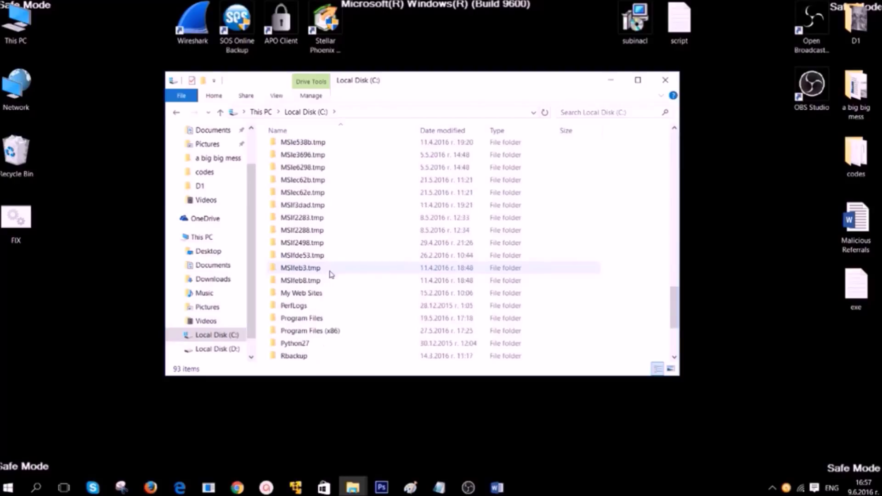
pyautogui.scroll(-4, 330, 273)
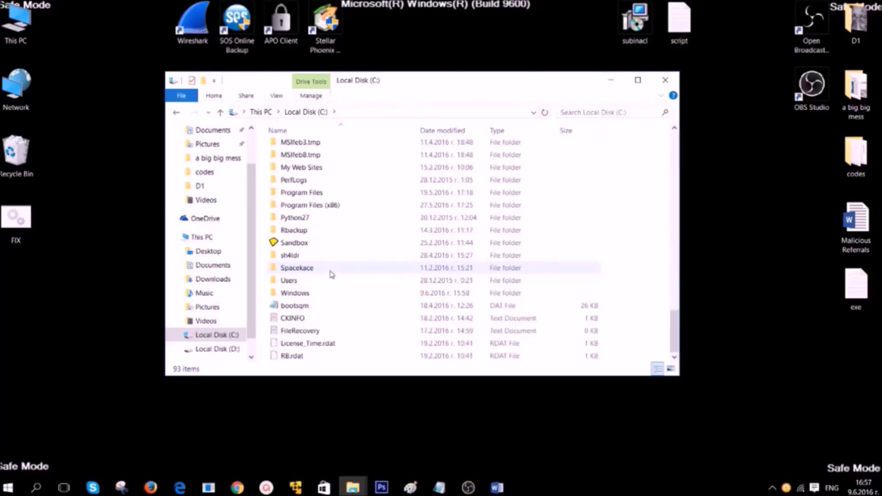
pyautogui.click(323, 205)
pyautogui.scroll(2, 313, 294)
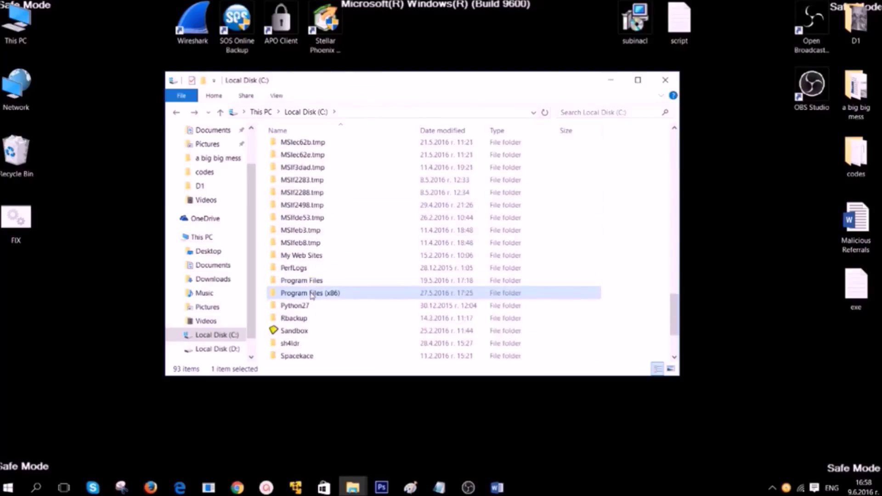
pyautogui.doubleClick(312, 294)
pyautogui.click(315, 258)
pyautogui.scroll(-10, 315, 259)
pyautogui.click(315, 244)
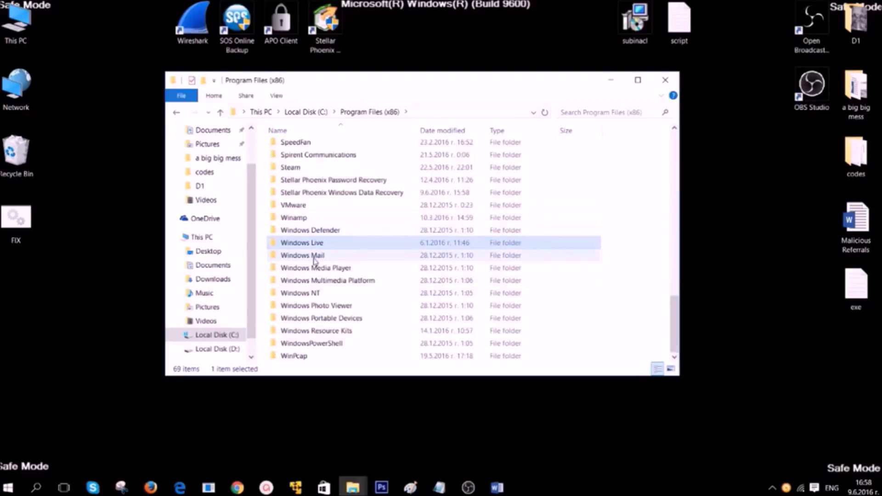
pyautogui.press('Down')
pyautogui.press('Down')
pyautogui.press('Down')
pyautogui.press('Down')
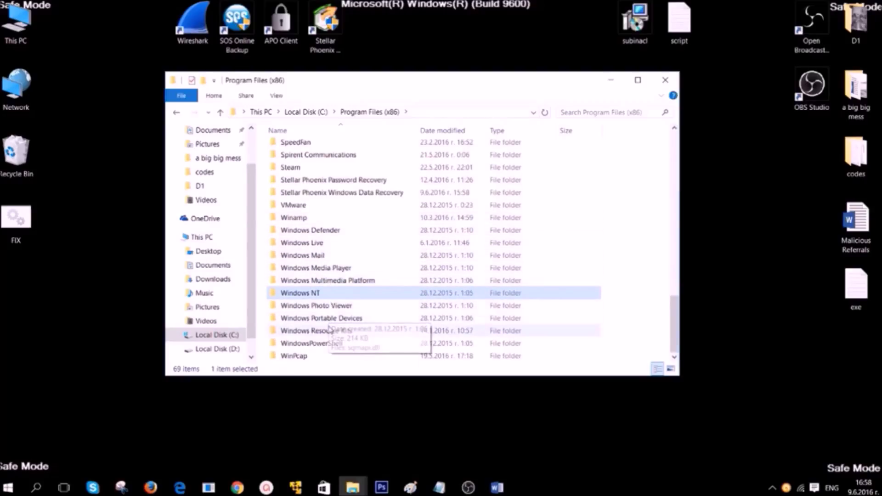
pyautogui.doubleClick(329, 330)
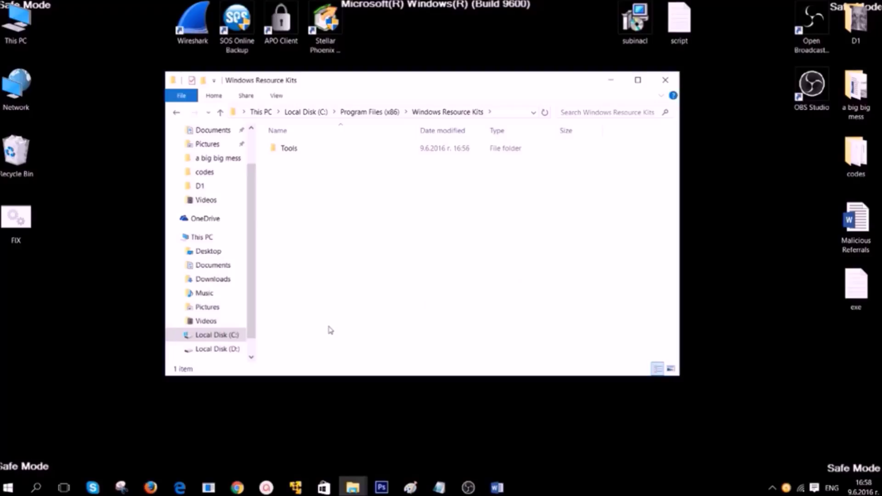
pyautogui.doubleClick(286, 152)
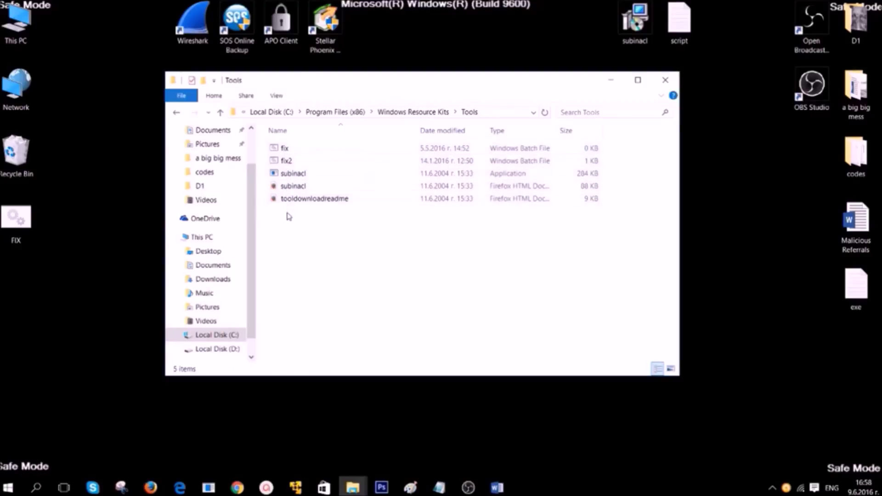
# Step: Paste FIX.BAT into Tools, replacing the older fix file, and close the Explorer window
pyautogui.rightClick(288, 228)
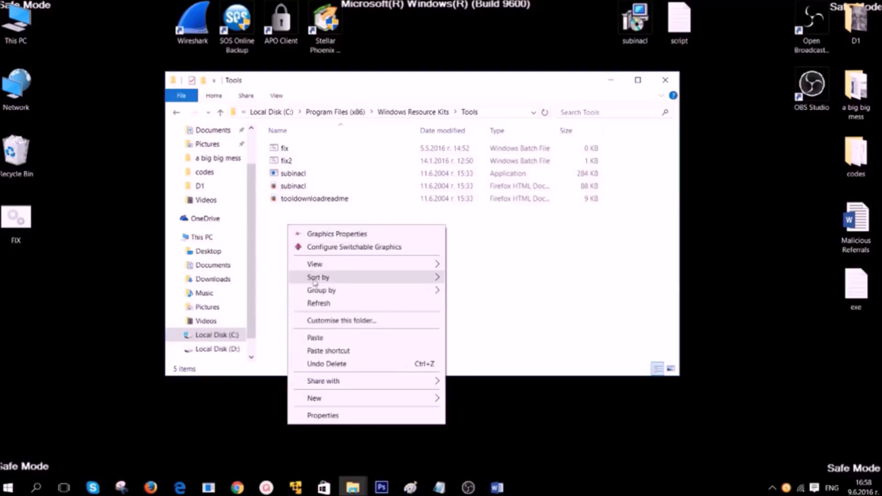
pyautogui.click(334, 339)
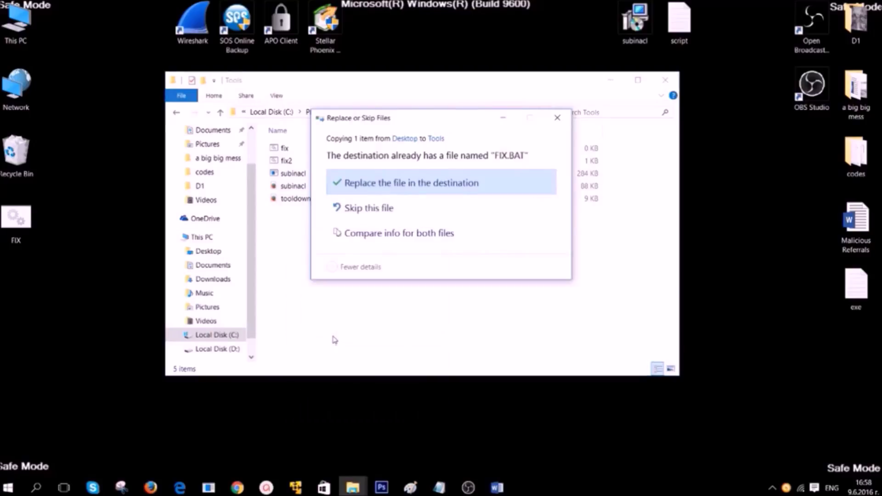
pyautogui.click(373, 184)
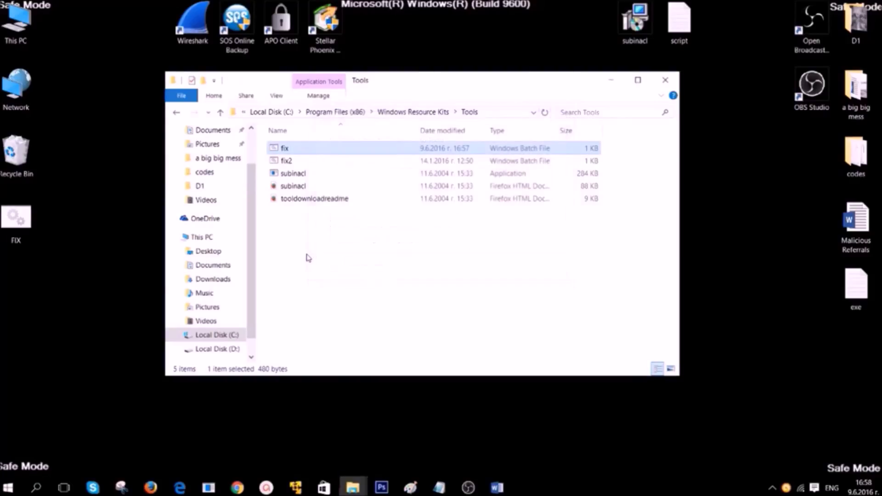
pyautogui.click(294, 149)
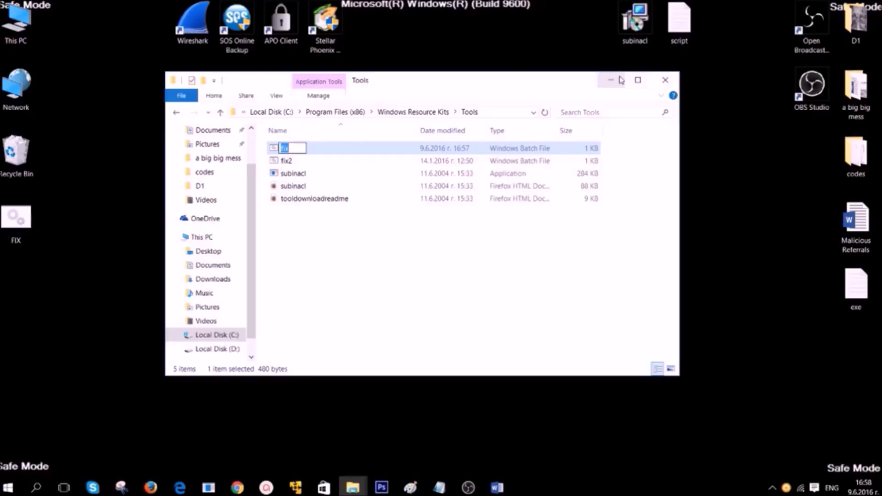
pyautogui.click(664, 81)
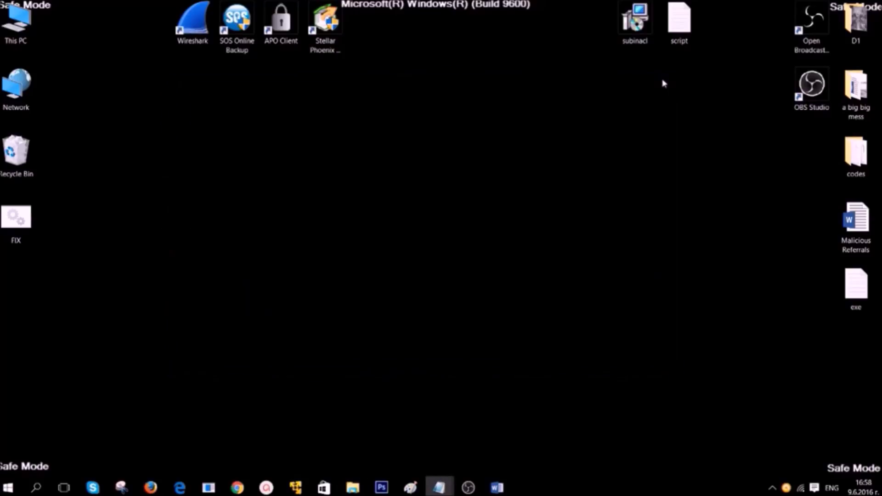
pyautogui.press('super+r')
# Step: Start CMD from the Run box and change directory to the Windows Resource Kits\Tools folder
pyautogui.write('C')
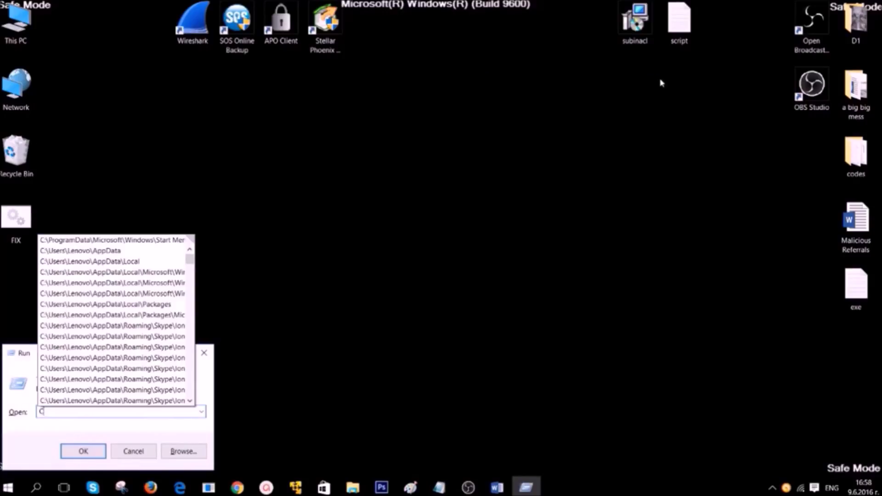
pyautogui.write('MD')
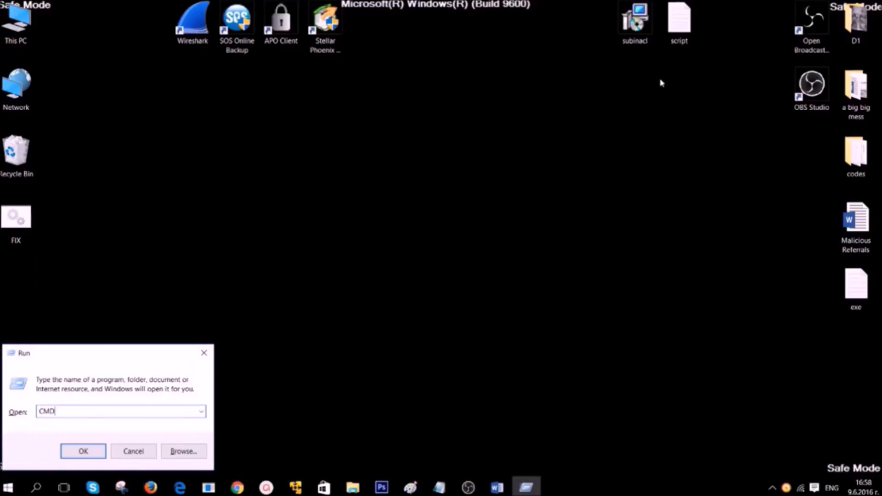
pyautogui.press('Return')
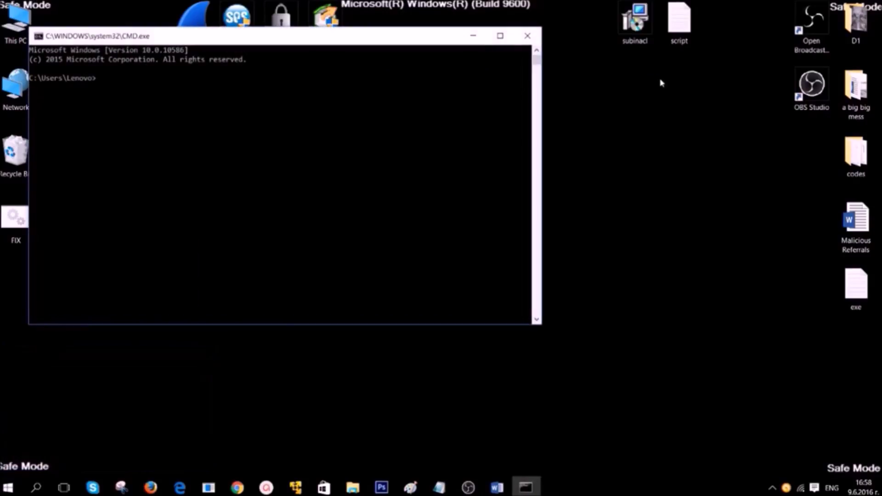
pyautogui.moveTo(289, 36); pyautogui.dragTo(435, 102)
pyautogui.click(358, 155)
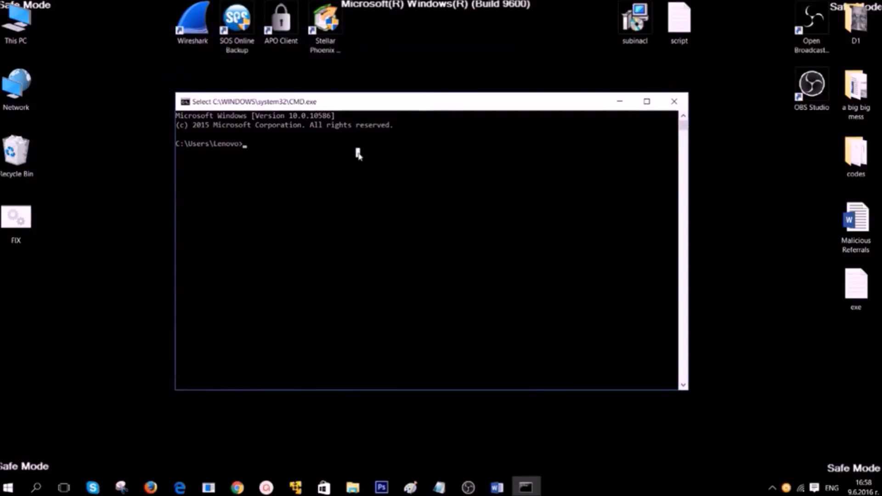
pyautogui.write('CD C')
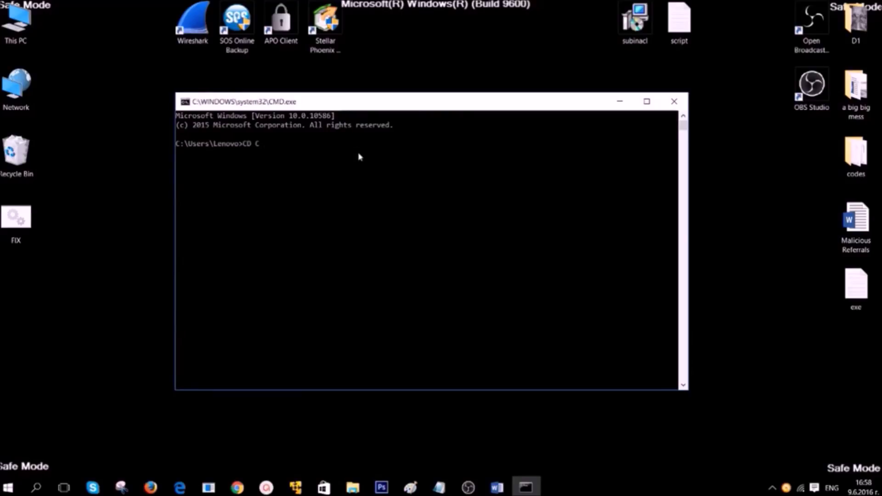
pyautogui.write(':/pRROGRAM FILES (X86)/')
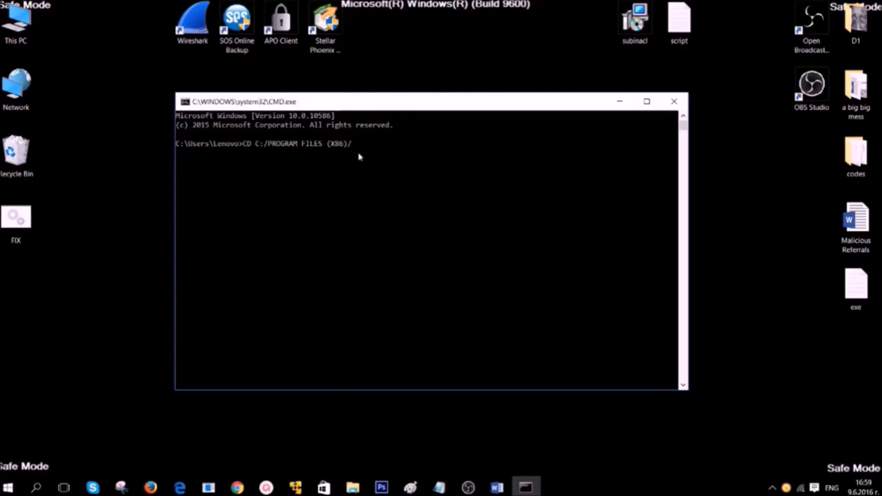
pyautogui.write('WINDOWS RESOURCE KITS/')
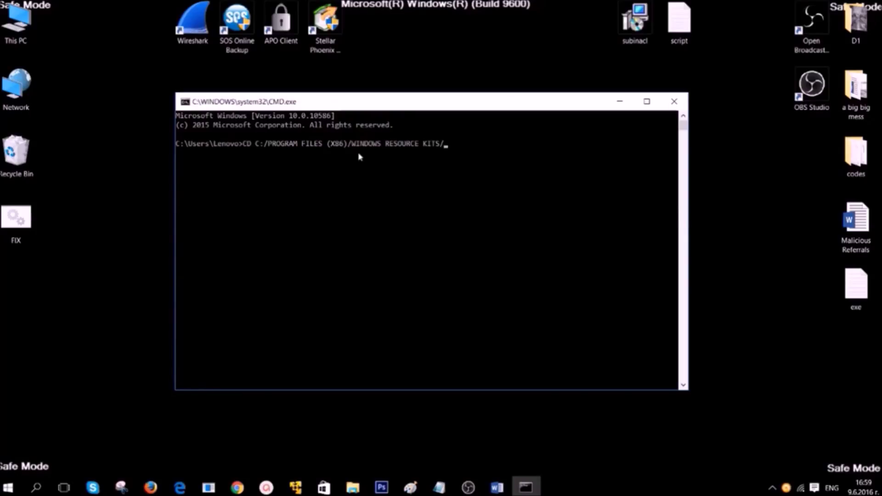
pyautogui.write('TOOLS')
pyautogui.press('Return')
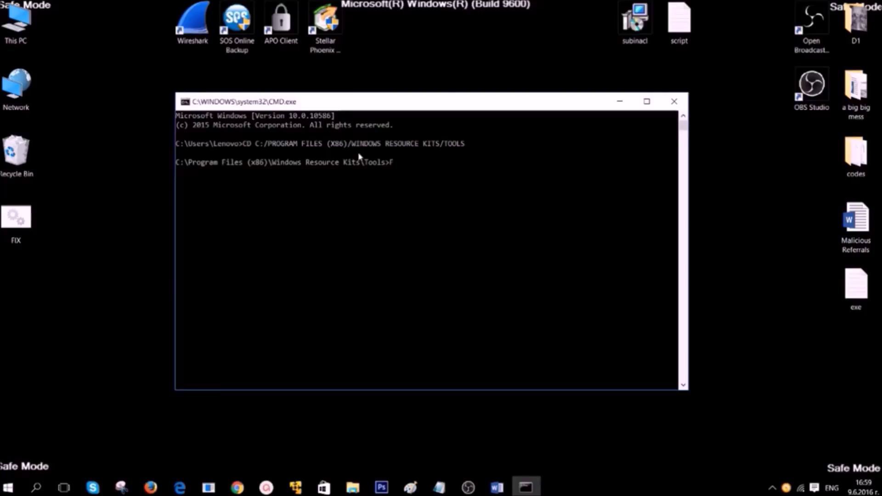
# Step: Run FIX.BAT, select its summary (71874 done, 71873 failed), and close the console
pyautogui.write('FIX.BAT')
pyautogui.press('Return')
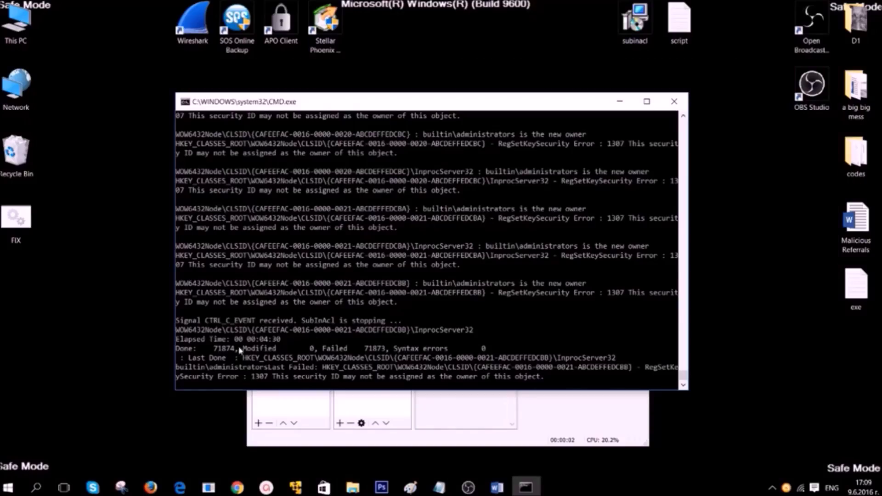
pyautogui.moveTo(215, 351); pyautogui.dragTo(511, 358)
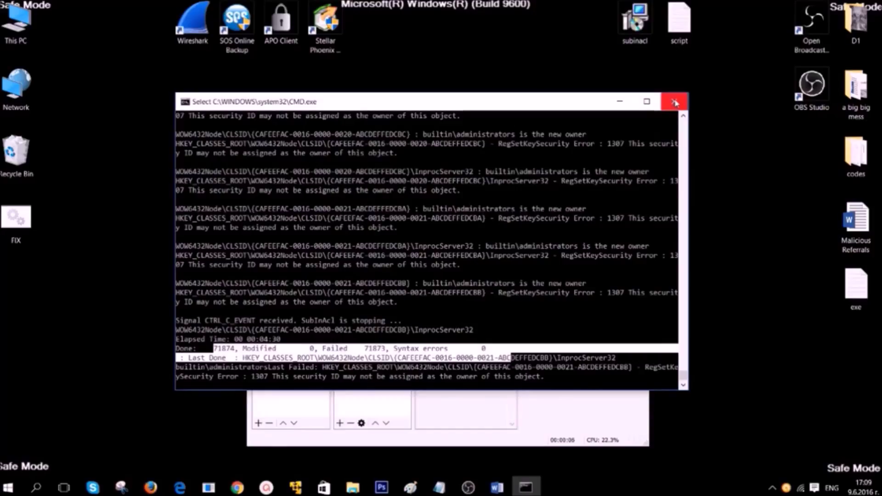
pyautogui.click(675, 102)
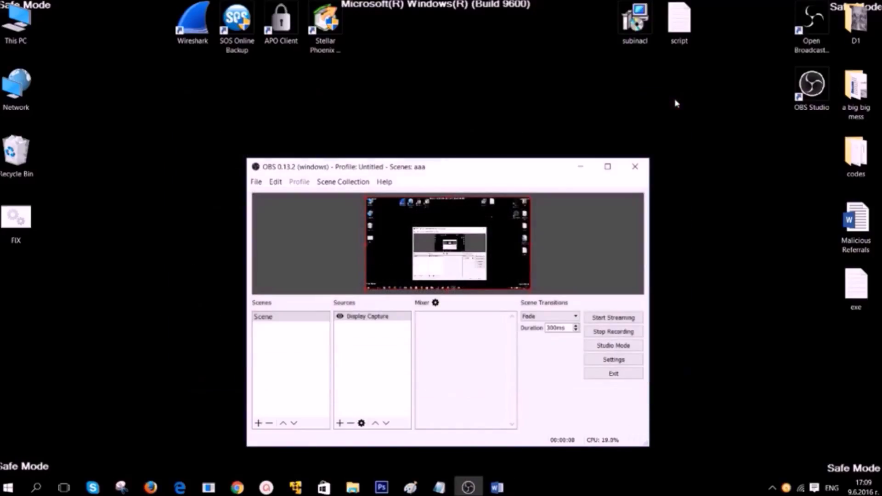
# Step: Search 'File History' to check the Backup settings page, which has no drive added, then close it
pyautogui.click(581, 167)
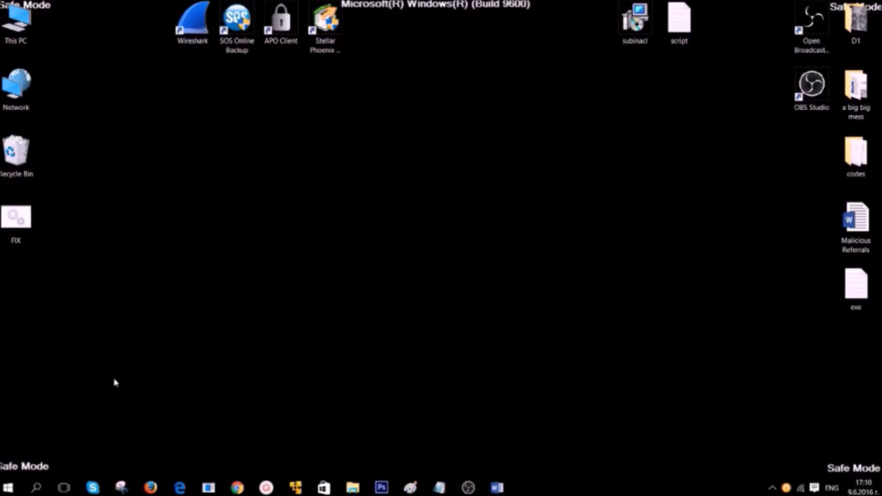
pyautogui.click(36, 487)
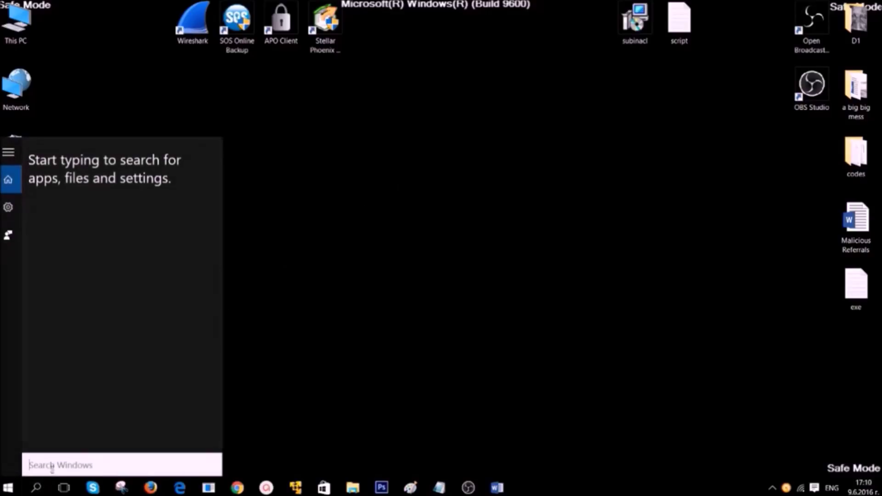
pyautogui.write('F')
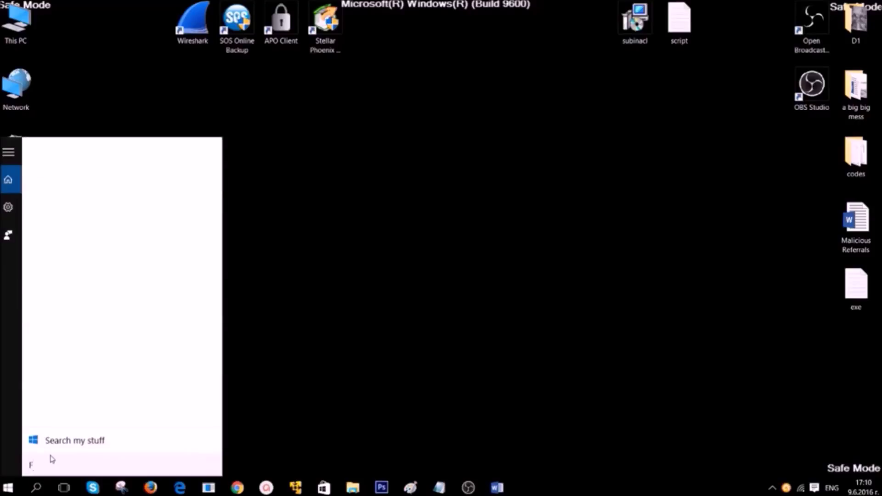
pyautogui.write('ile History')
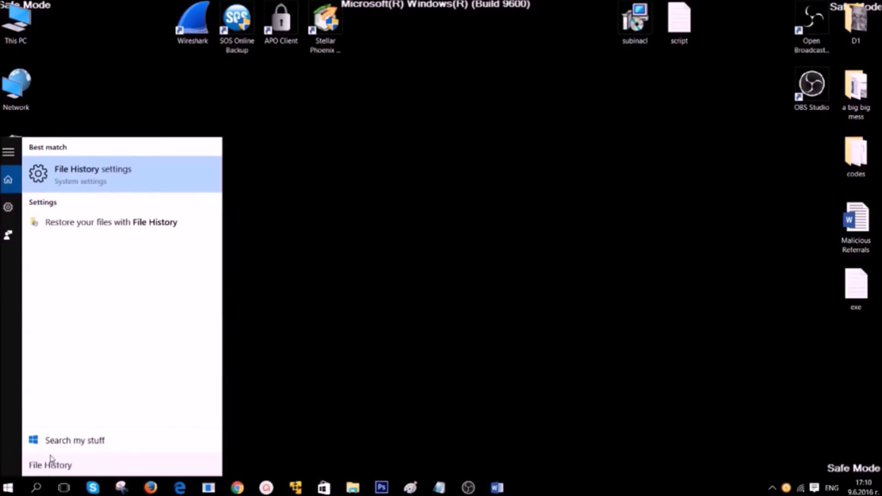
pyautogui.press('Return')
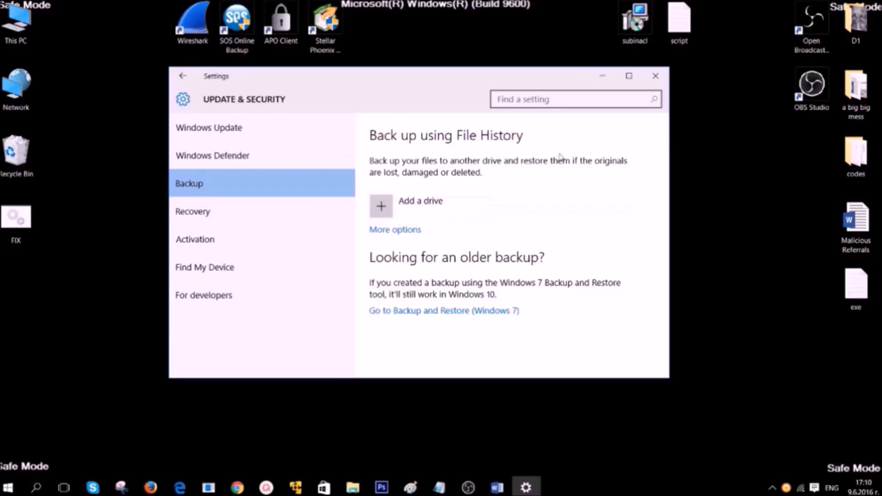
pyautogui.click(655, 77)
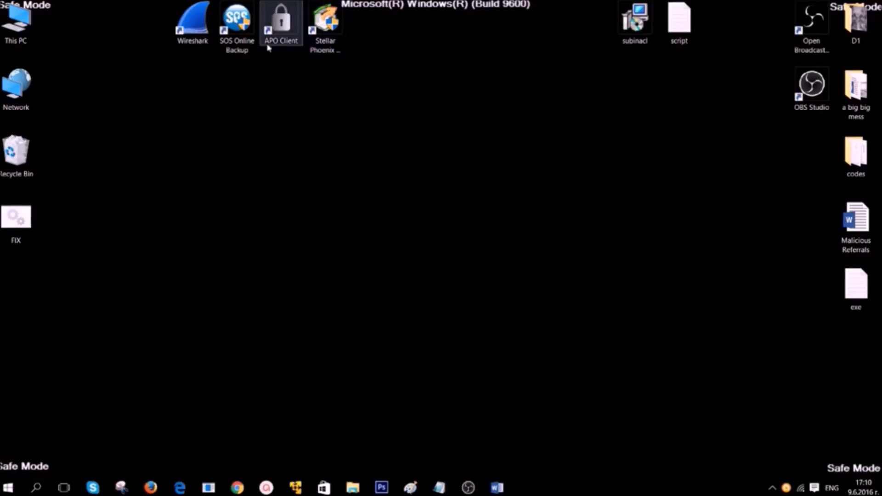
# Step: Launch Stellar Phoenix and run a Normal scan of the C:\ volume
pyautogui.click(323, 32)
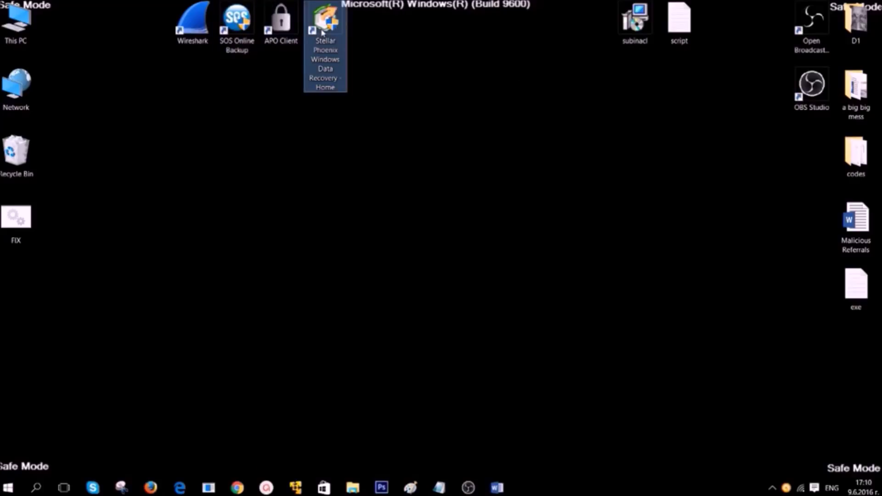
pyautogui.doubleClick(323, 32)
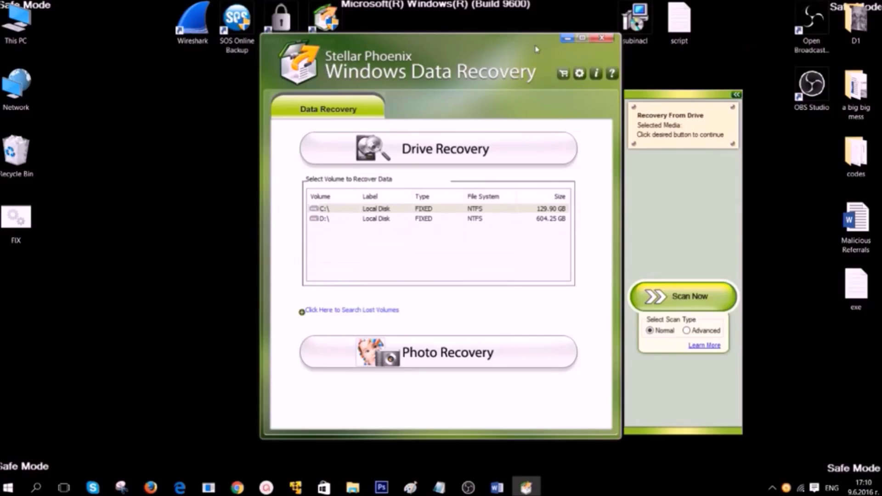
pyautogui.moveTo(525, 47); pyautogui.dragTo(504, 42)
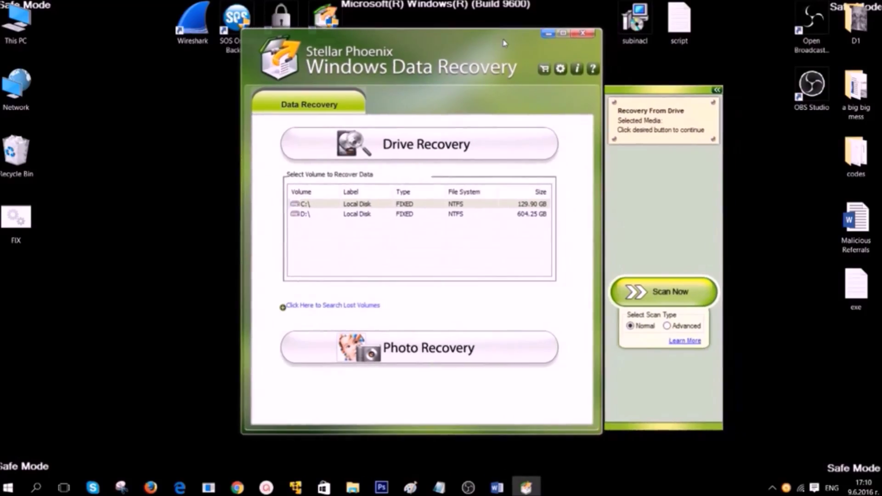
pyautogui.click(380, 207)
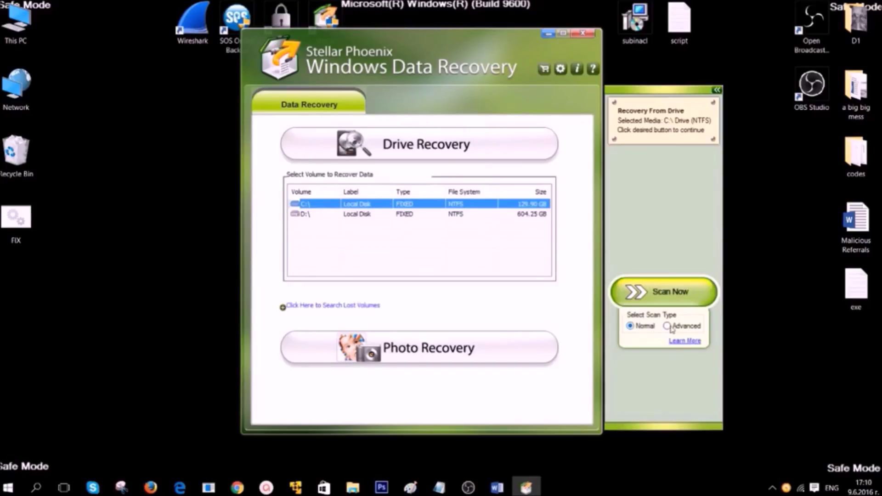
pyautogui.click(658, 295)
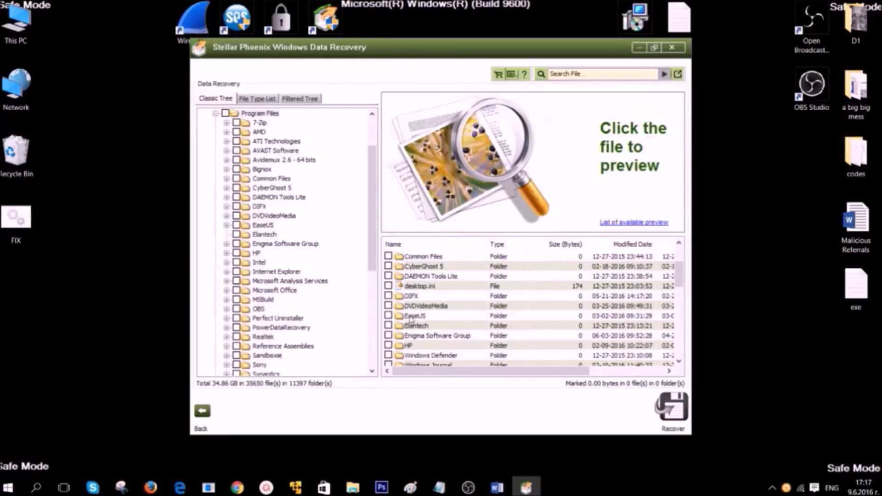
# Step: In HP > HP LaserJet Professional, preview drivers.xml, tick CP1020.INF, drivers.xml and English, then minimize
pyautogui.scroll(-2, 408, 329)
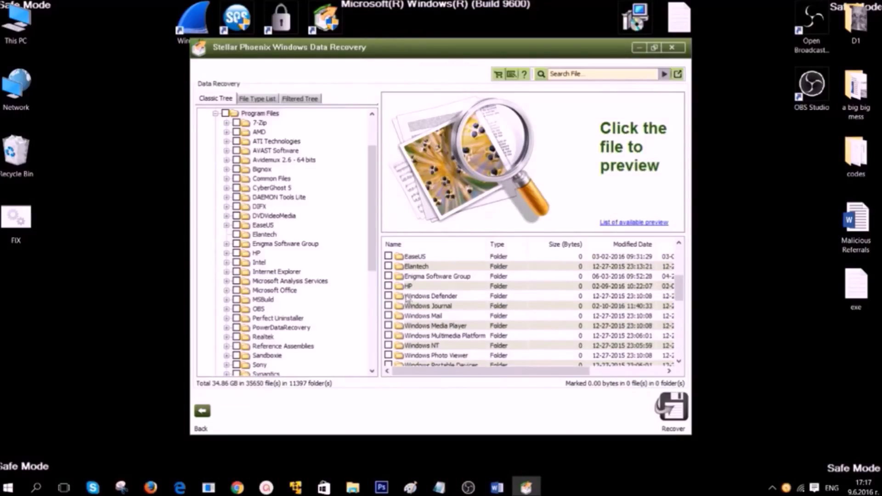
pyautogui.doubleClick(406, 288)
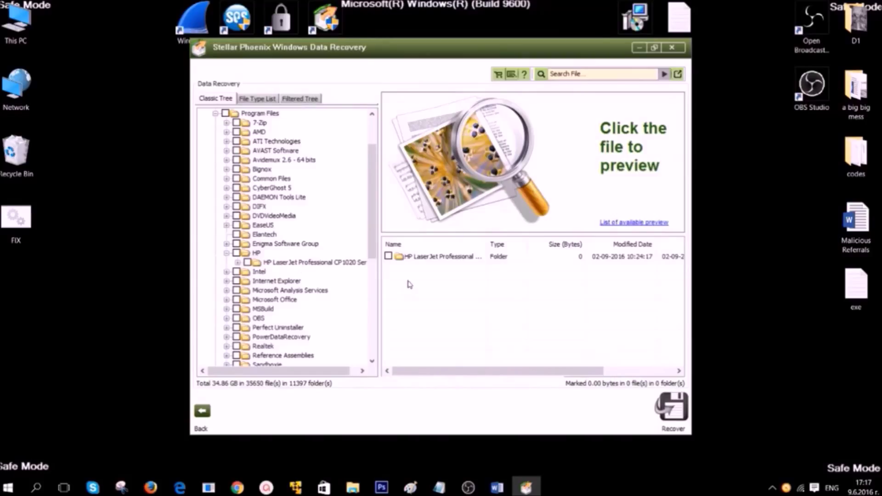
pyautogui.doubleClick(422, 258)
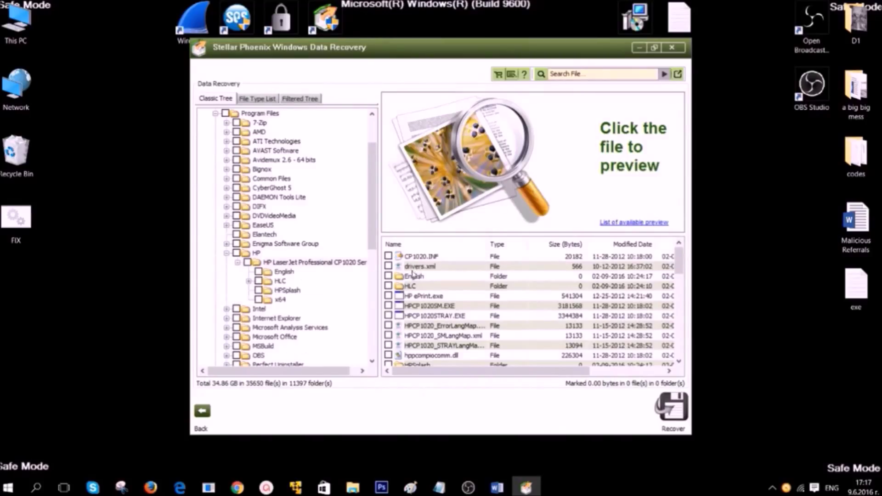
pyautogui.click(415, 268)
pyautogui.click(388, 256)
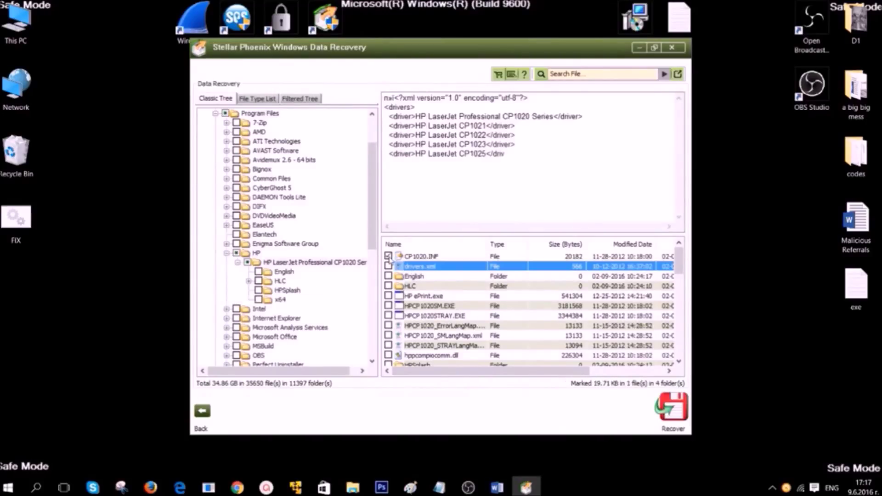
pyautogui.click(388, 266)
pyautogui.click(389, 276)
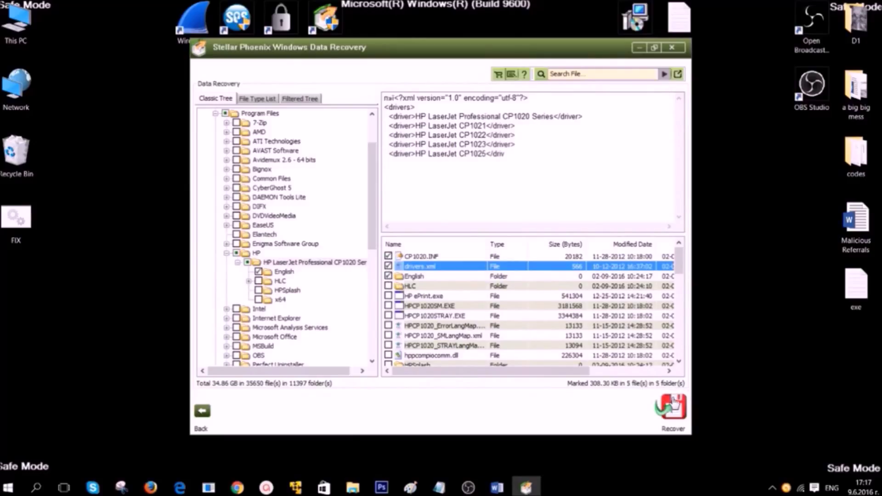
pyautogui.click(639, 47)
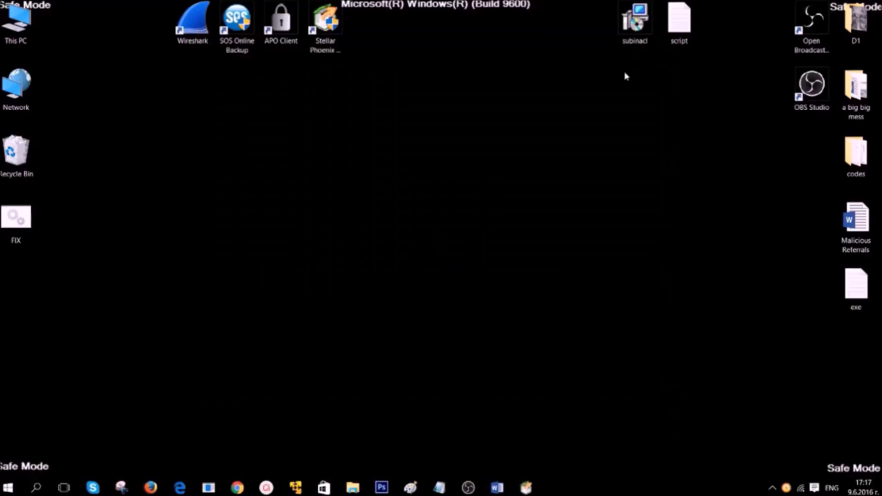